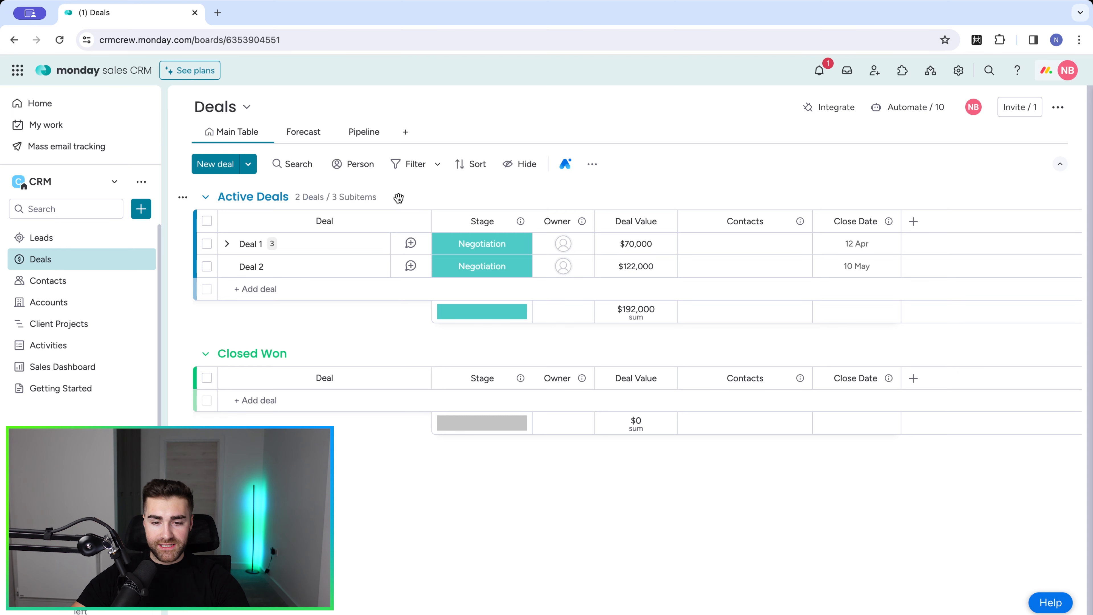
Step: Examine the stage options available for Deal 1 and Deal 2 and the deal value of Deal 2
{"action": "left_click", "coordinate": [470, 245]}
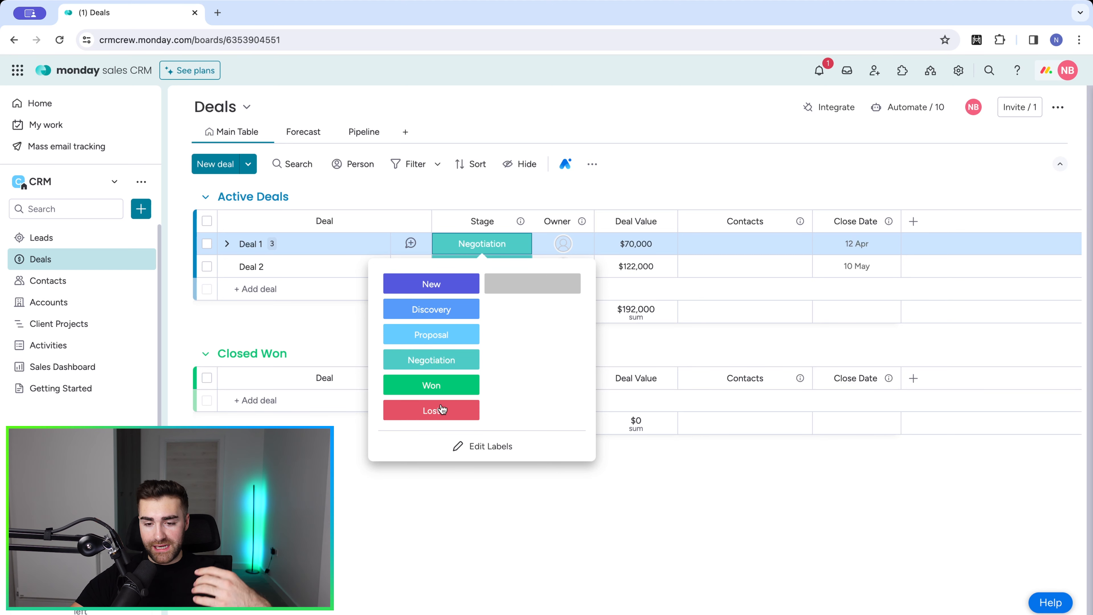
{"action": "left_click", "coordinate": [634, 179]}
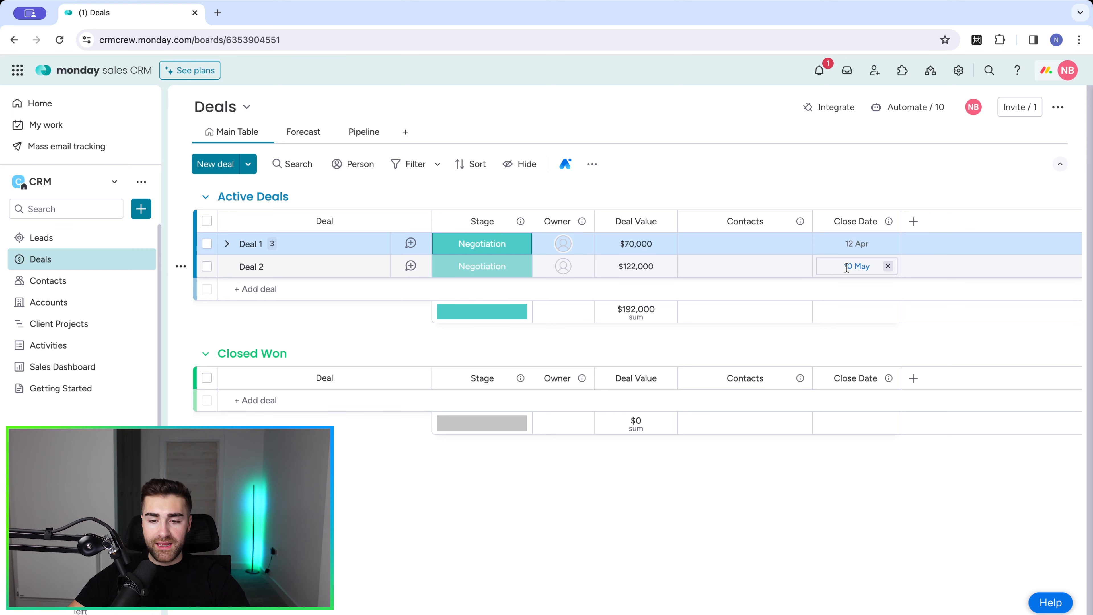
{"action": "left_click", "coordinate": [492, 272]}
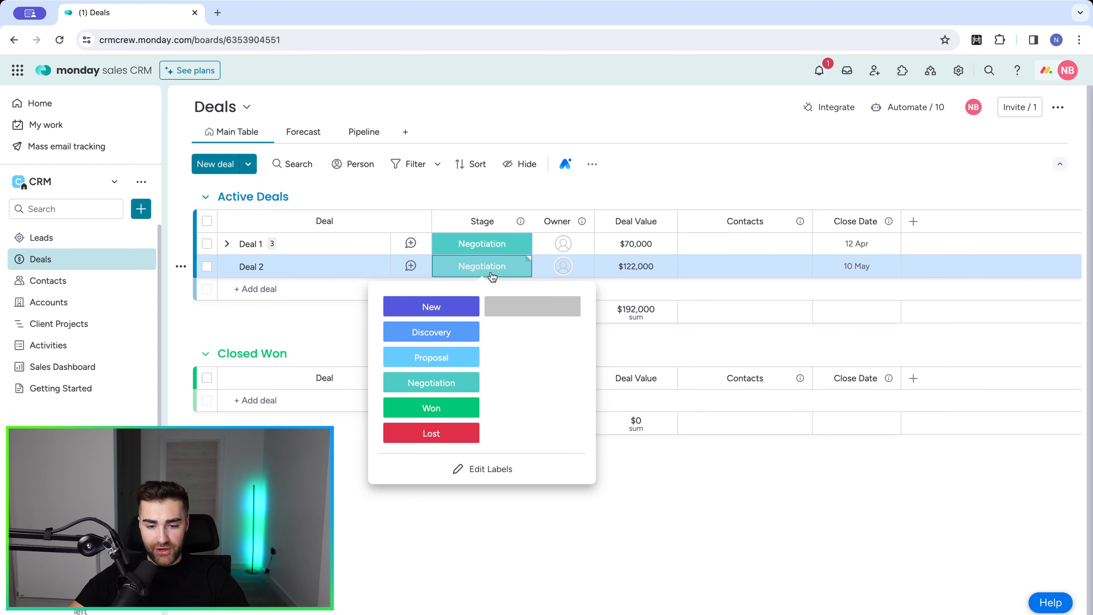
{"action": "left_click", "coordinate": [491, 272]}
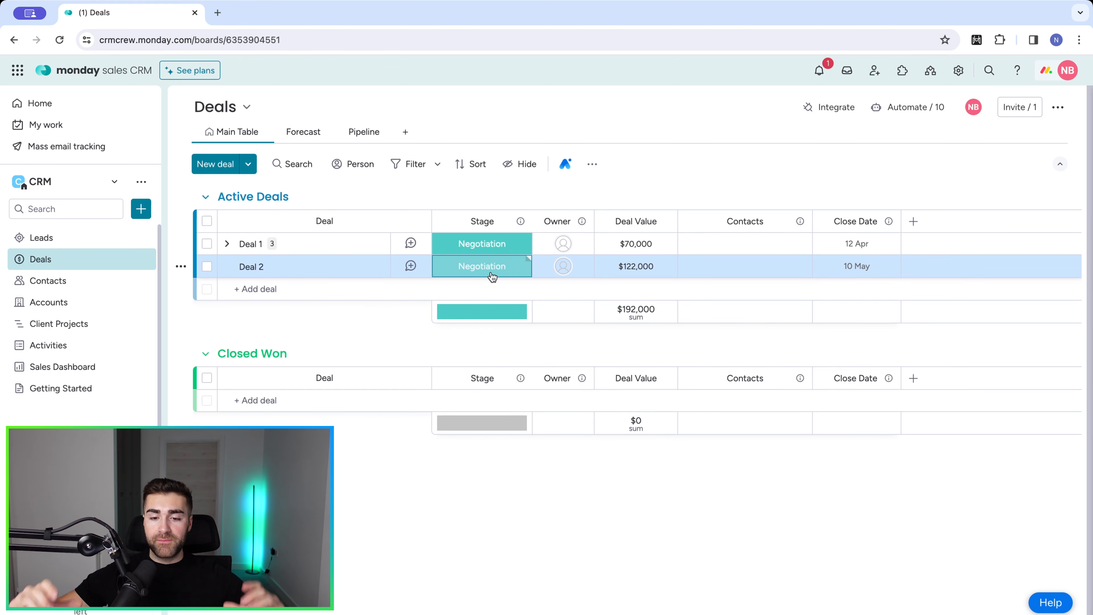
{"action": "left_click", "coordinate": [661, 235]}
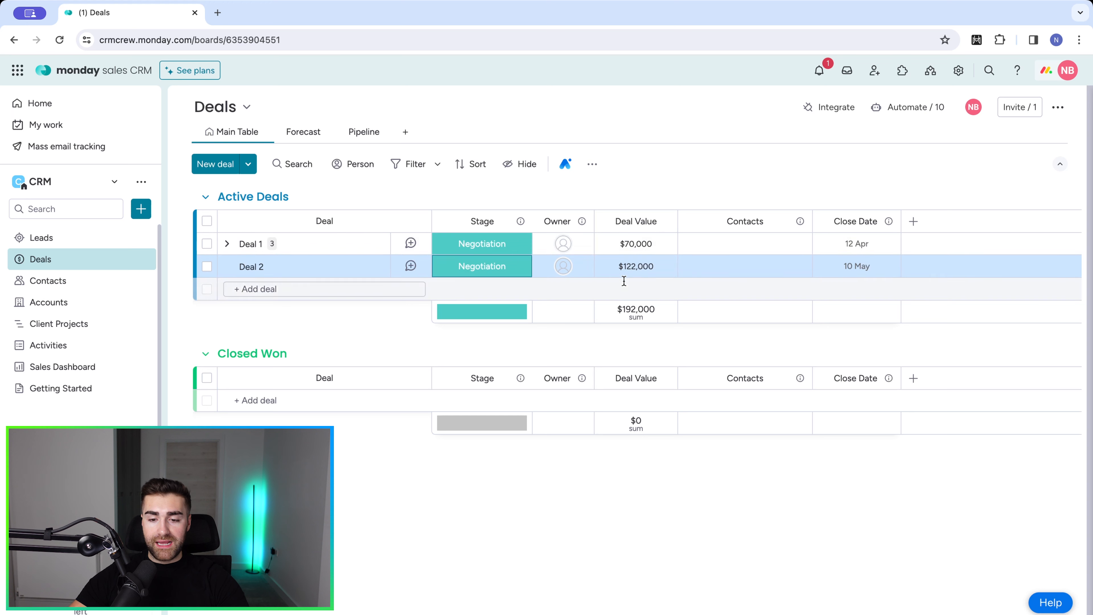
{"action": "left_click", "coordinate": [617, 269]}
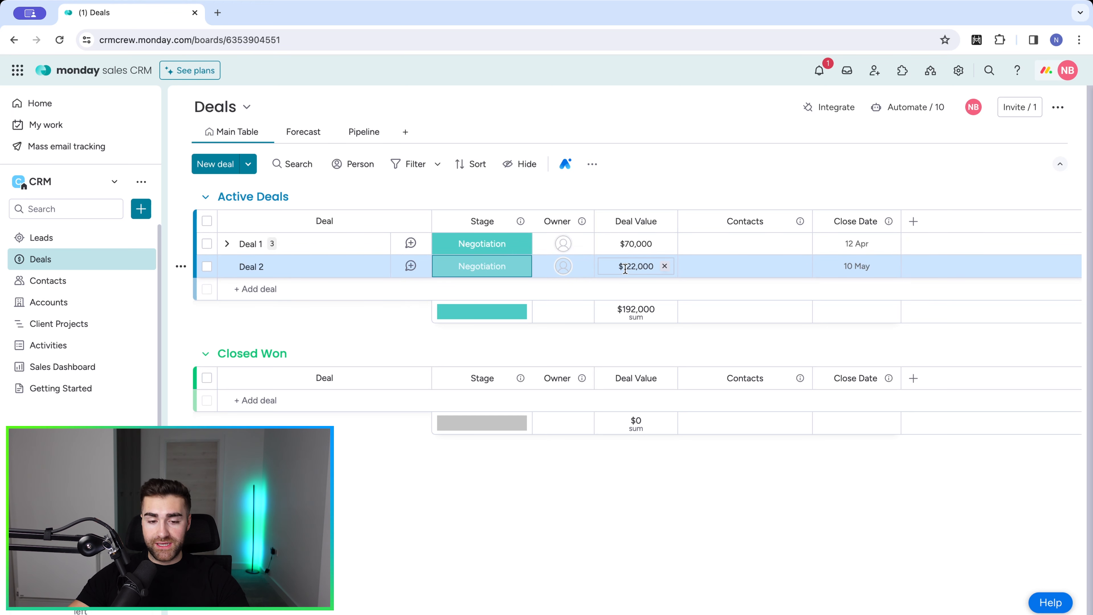
{"action": "key", "text": "Return"}
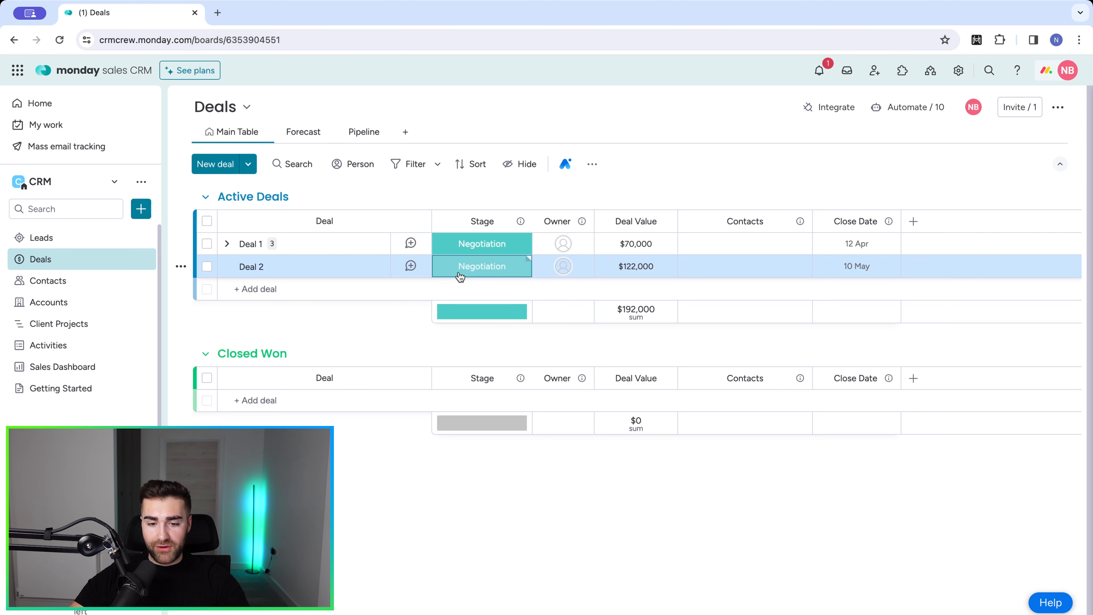
Step: Add a Formula column with nested IFs multiplying Deal Value by Stage: New 20/100, Discovery 30/100, Proposal 40/100, Negotiation 80/100, Won 100/100, otherwise 0/100
{"action": "left_click", "coordinate": [914, 220]}
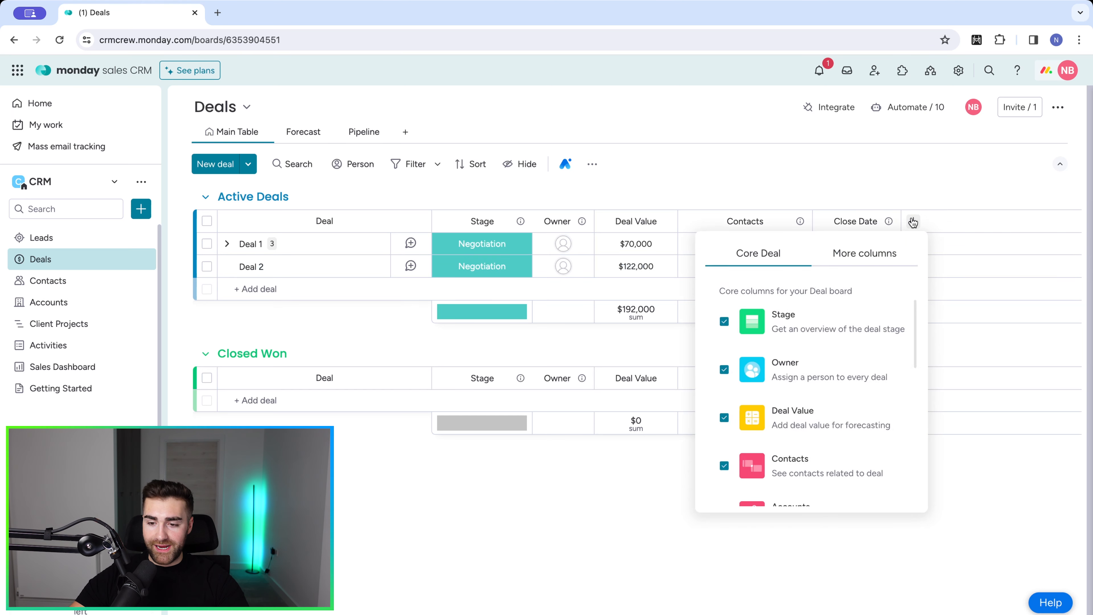
{"action": "left_click", "coordinate": [848, 255]}
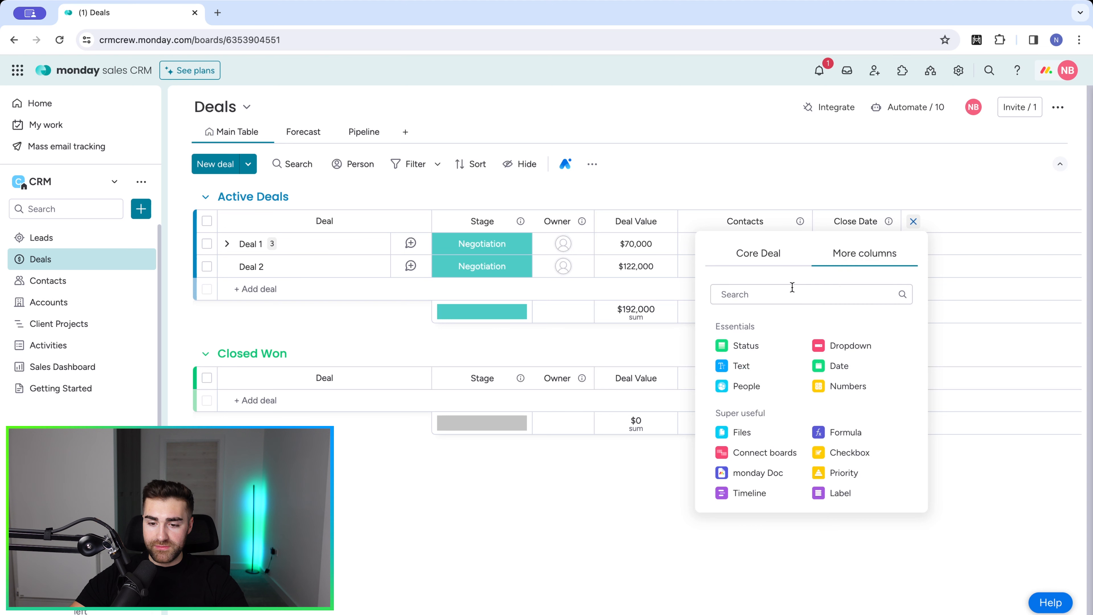
{"action": "type", "text": "formula"}
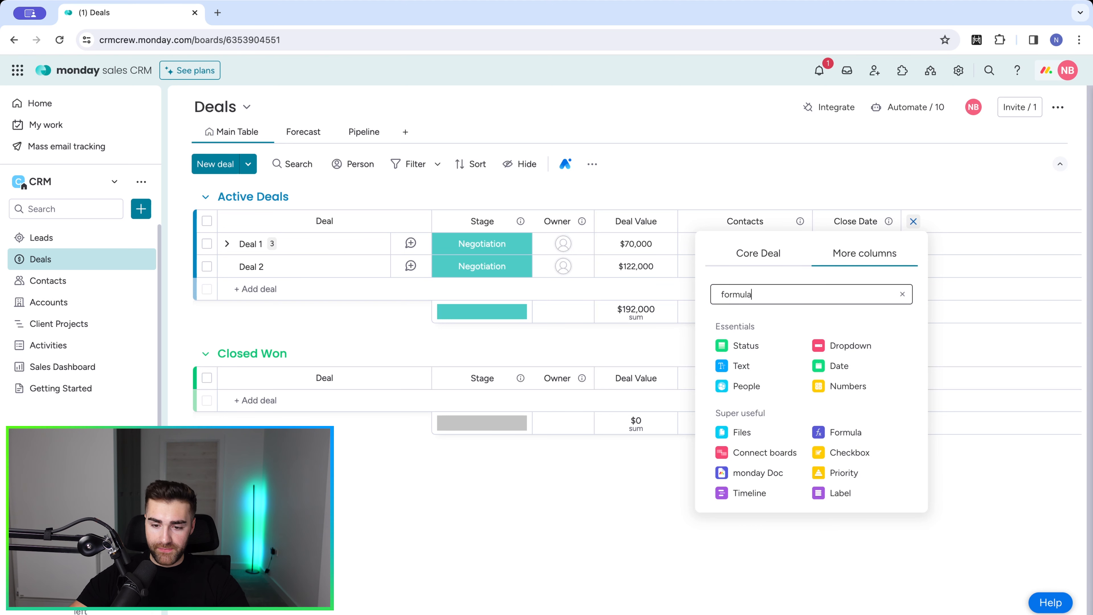
{"action": "left_click", "coordinate": [744, 346]}
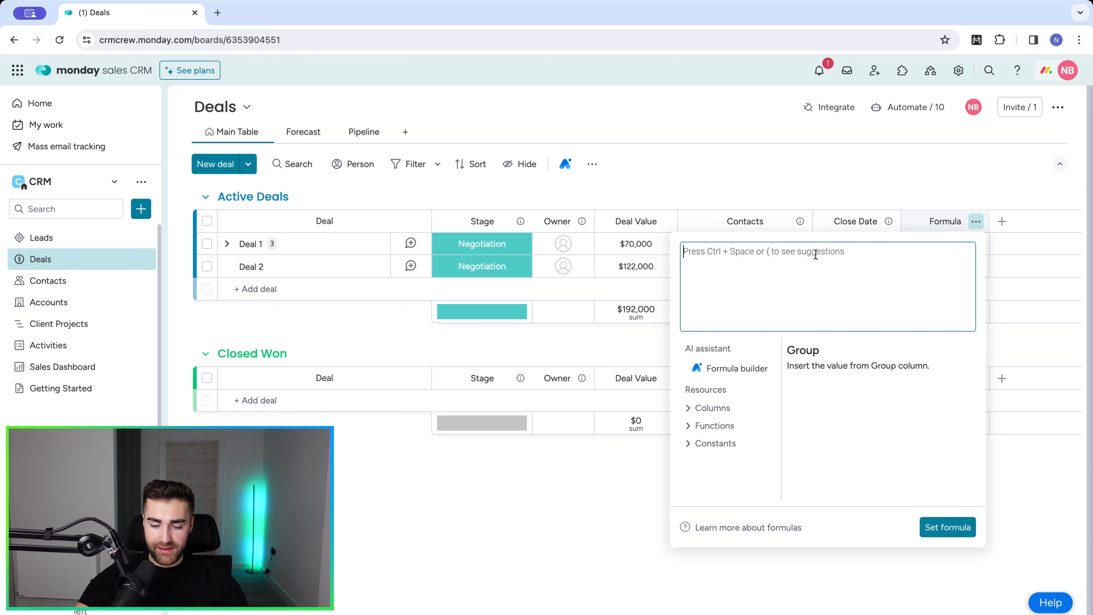
{"action": "type", "text": "IF({Stage}=\"New\", (20/100)*{Deal Value},     IF({Stage}=\"Discovery\", (30/100)*{Deal Value},         IF({Stage}=\"Proposal\", (40/100)*{Deal Value},             IF({Stage}=\"Negotiation\", (80/100)*{Deal Value},                 IF({Stage}=\"Won\", (100/100)*{Deal Value}, (0/100)*{Deal Value})             )         )     ) )"}
{"action": "scroll", "coordinate": [774, 276], "scroll_direction": "up", "scroll_amount": 3}
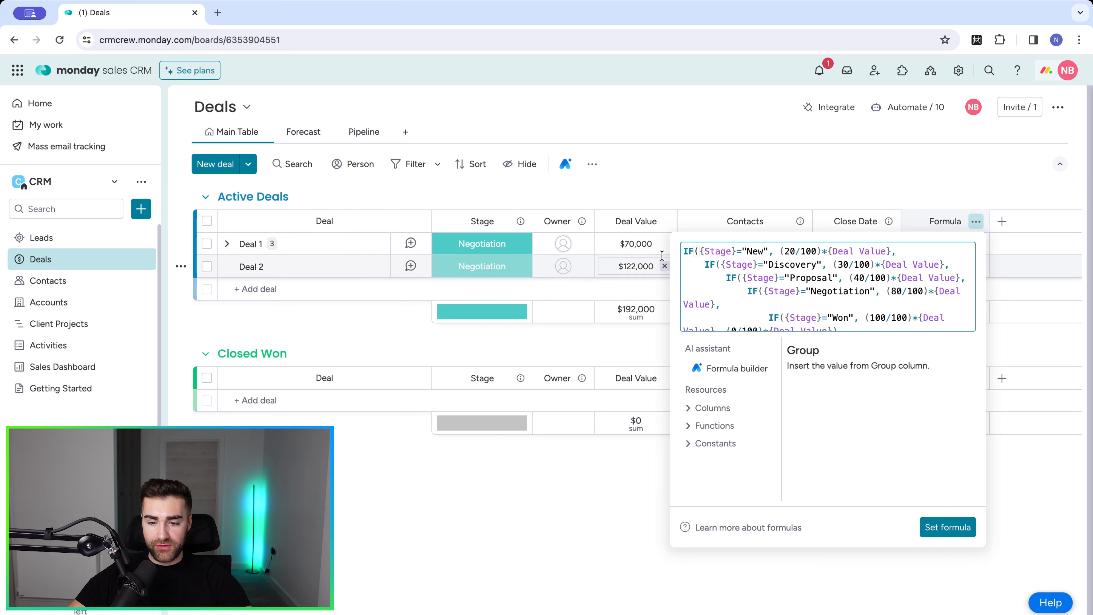
Step: Clear the column reference inside the braces of the formula's New condition and enter Stage again
{"action": "left_click", "coordinate": [730, 251]}
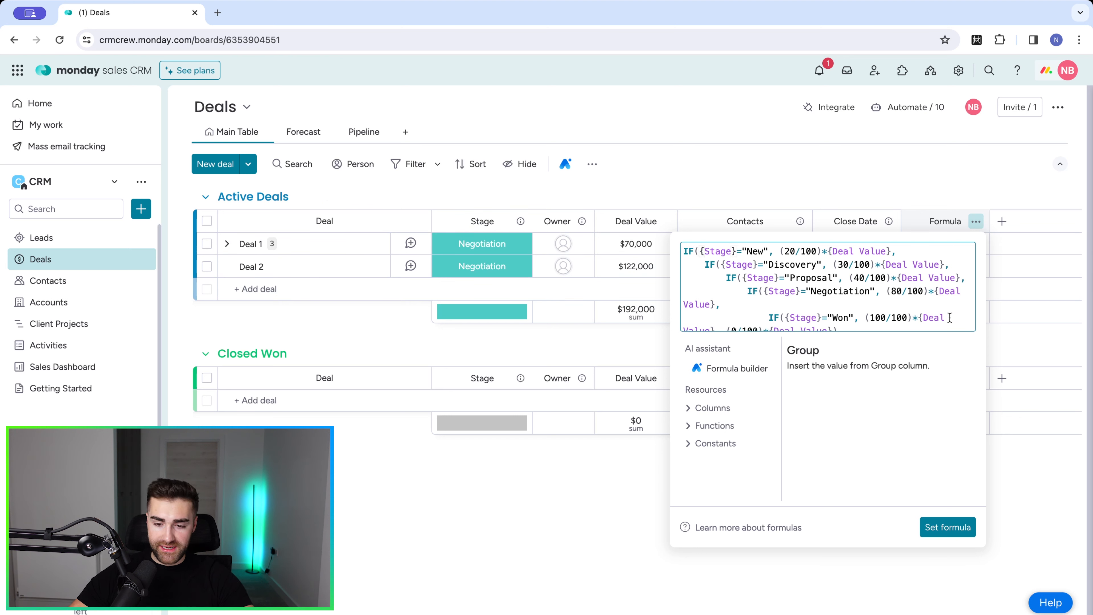
{"action": "key", "text": "BackSpace"}
{"action": "key", "text": "BackSpace"}
{"action": "key", "text": "BackSpace"}
{"action": "key", "text": "BackSpace"}
{"action": "key", "text": "BackSpace"}
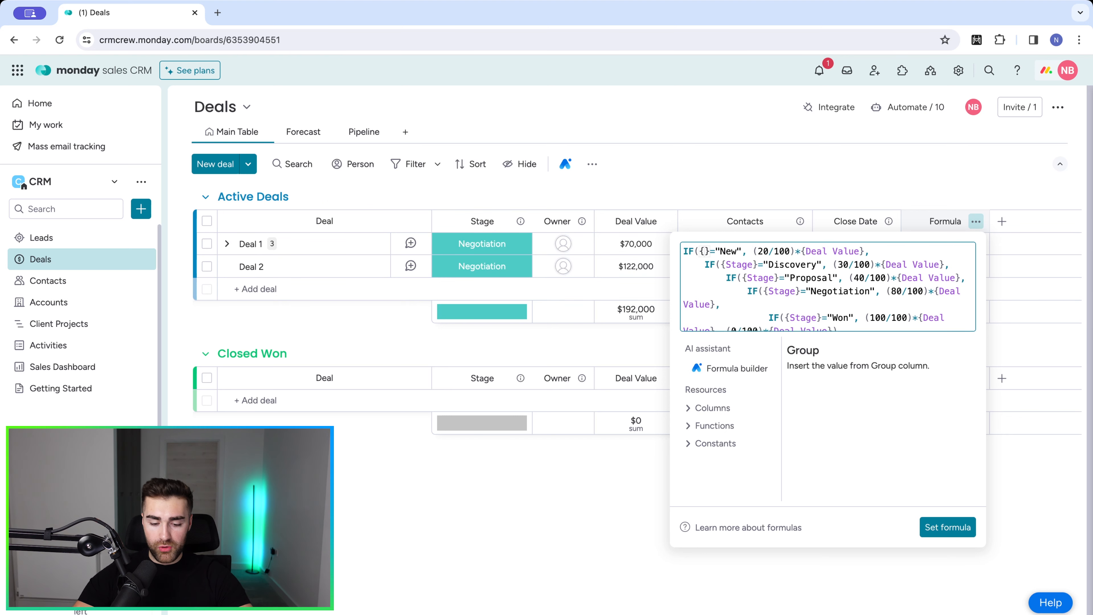
{"action": "type", "text": "Stage"}
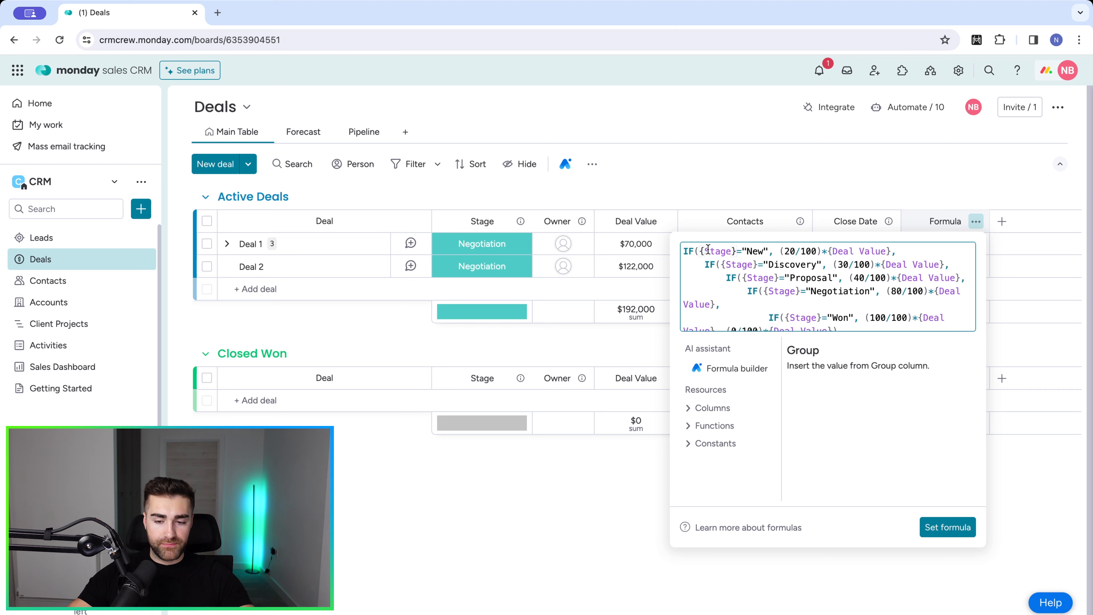
Step: Try Deal Stage as the column reference in the formula's New condition
{"action": "key", "text": "BackSpace"}
{"action": "key", "text": "BackSpace"}
{"action": "key", "text": "BackSpace"}
{"action": "key", "text": "BackSpace"}
{"action": "key", "text": "BackSpace"}
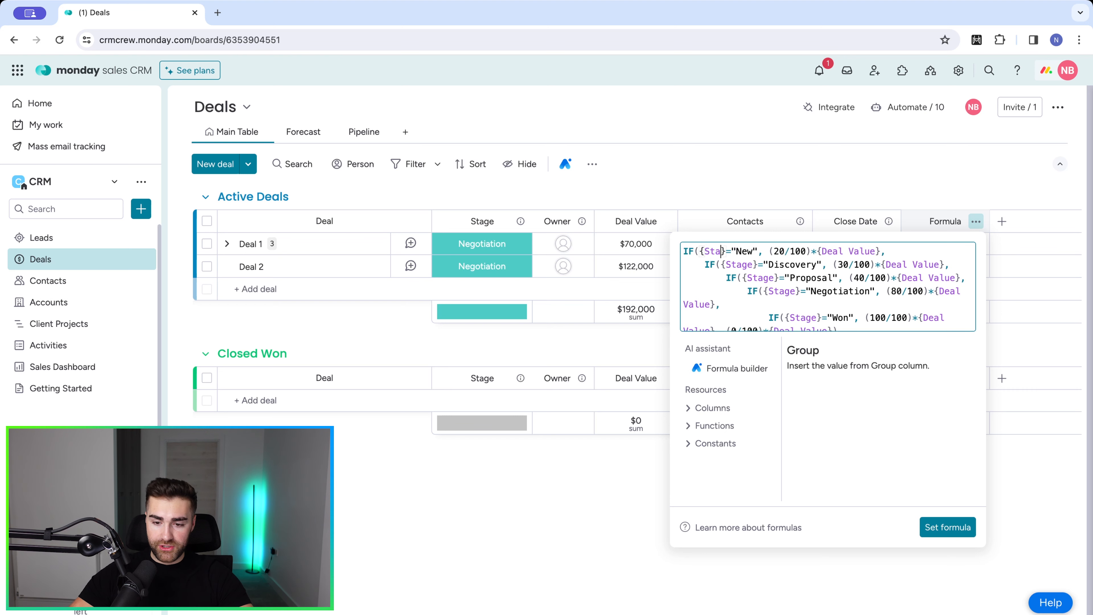
{"action": "type", "text": "Deal "}
{"action": "type", "text": "Stage"}
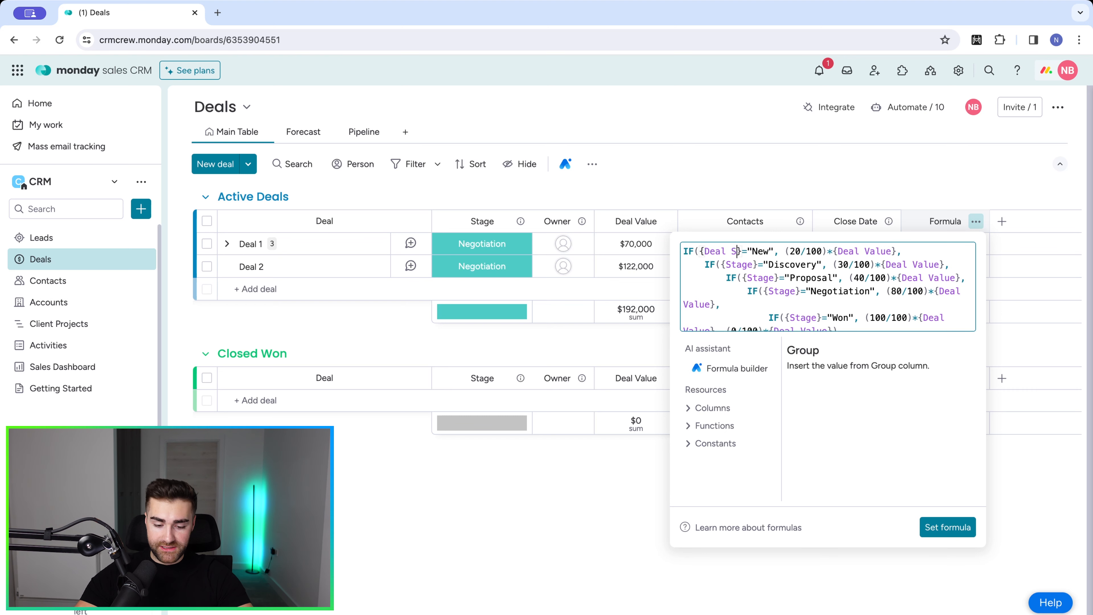
Step: Restore the column reference in the formula's New condition to Stage
{"action": "key", "text": "BackSpace"}
{"action": "key", "text": "BackSpace"}
{"action": "key", "text": "BackSpace"}
{"action": "key", "text": "BackSpace"}
{"action": "key", "text": "BackSpace"}
{"action": "key", "text": "BackSpace"}
{"action": "key", "text": "BackSpace"}
{"action": "key", "text": "BackSpace"}
{"action": "key", "text": "BackSpace"}
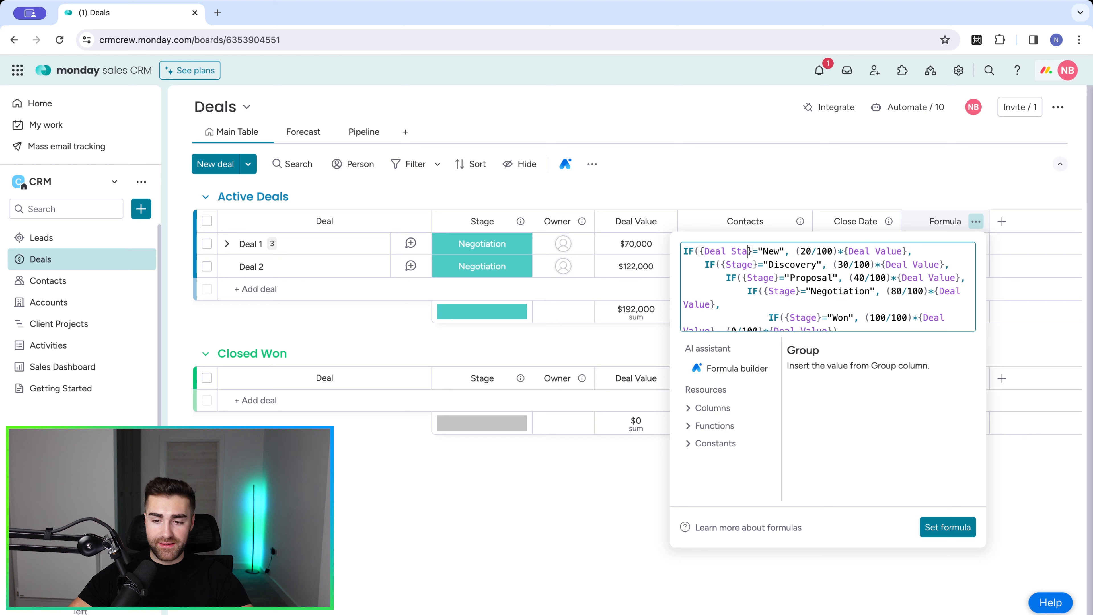
{"action": "key", "text": "BackSpace"}
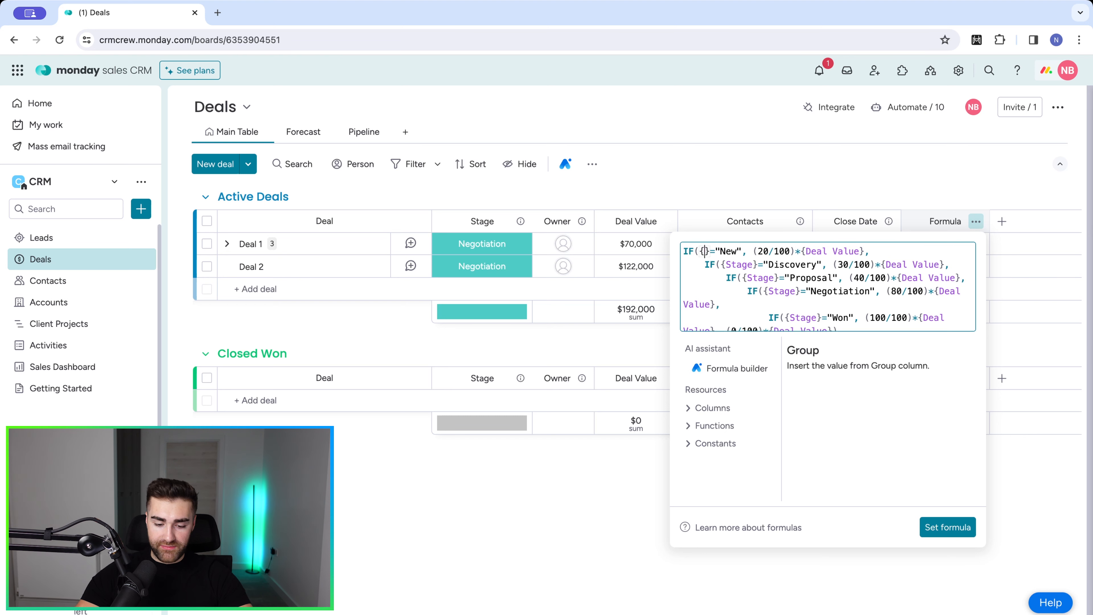
{"action": "type", "text": "Stage"}
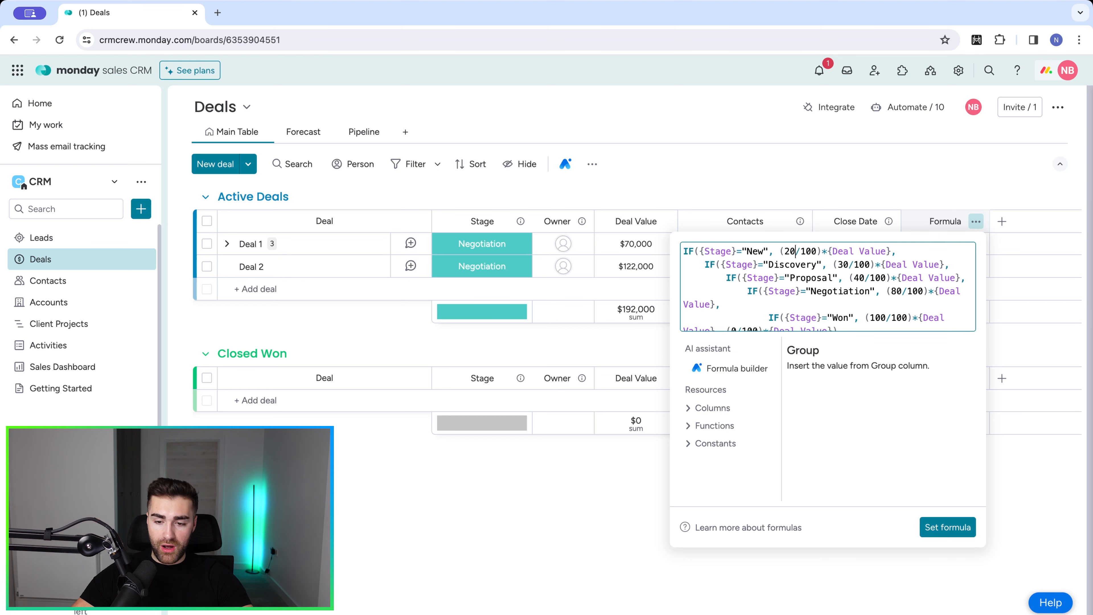
Step: Try 15 and 25 as the percentage for the New stage, and restore it to 20
{"action": "key", "text": "BackSpace"}
{"action": "key", "text": "BackSpace"}
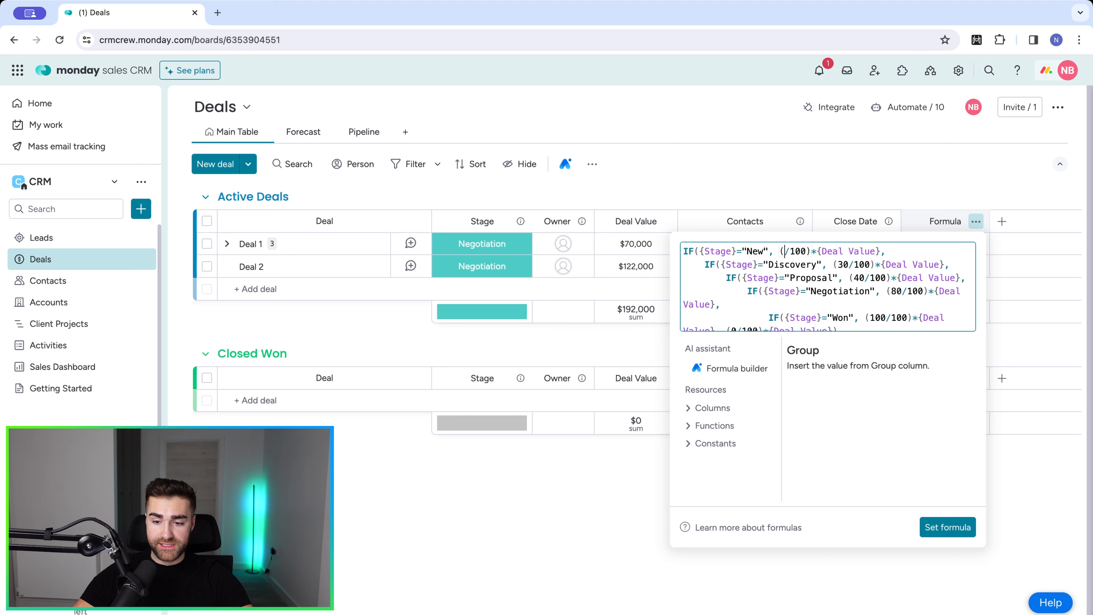
{"action": "type", "text": "15"}
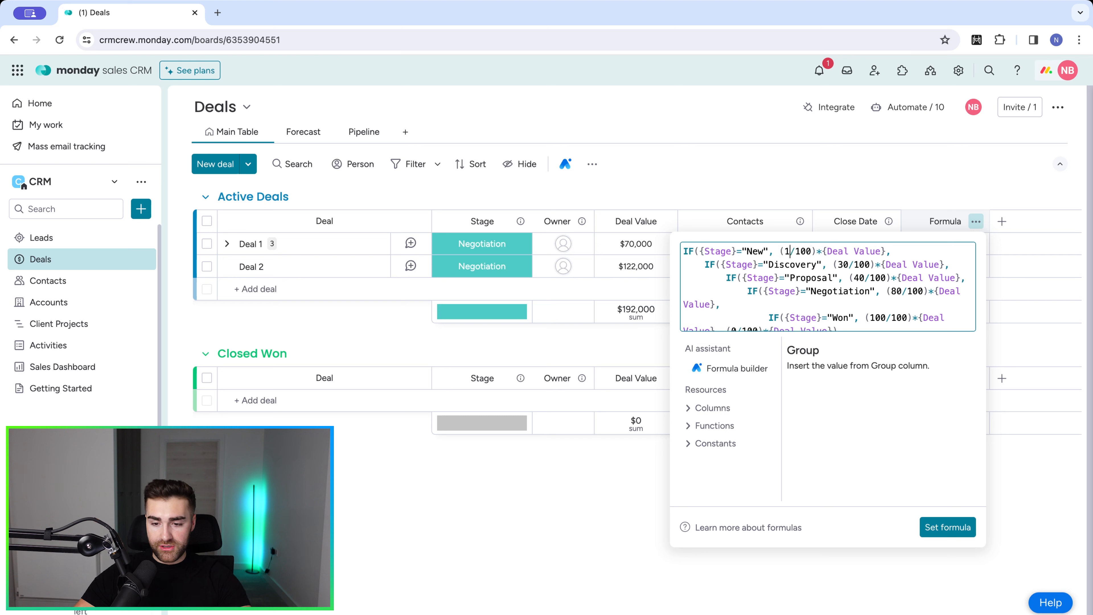
{"action": "key", "text": "BackSpace"}
{"action": "key", "text": "BackSpace"}
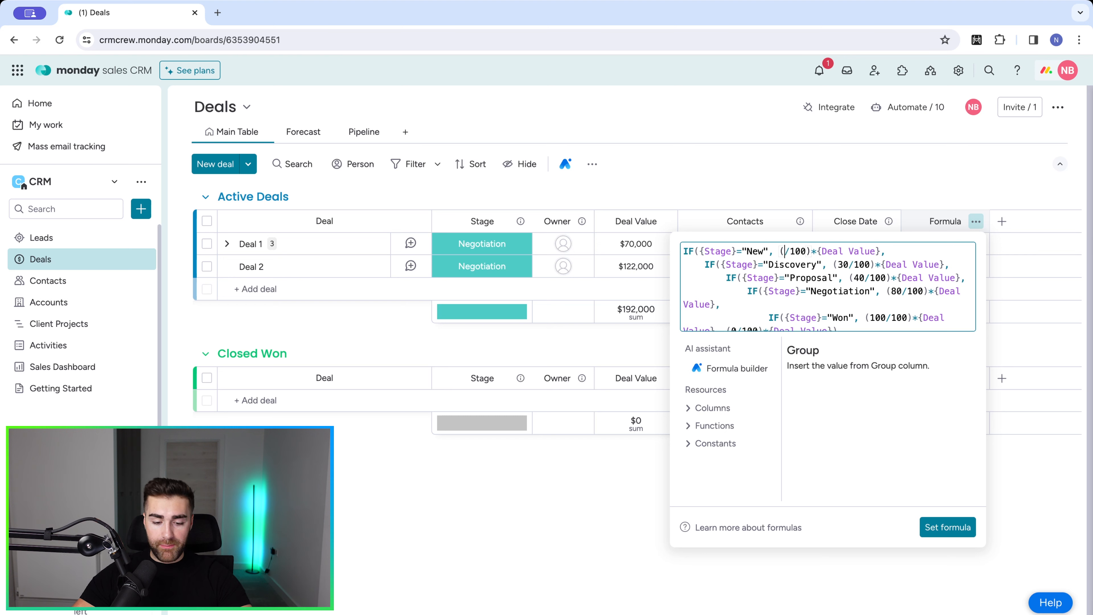
{"action": "type", "text": "25"}
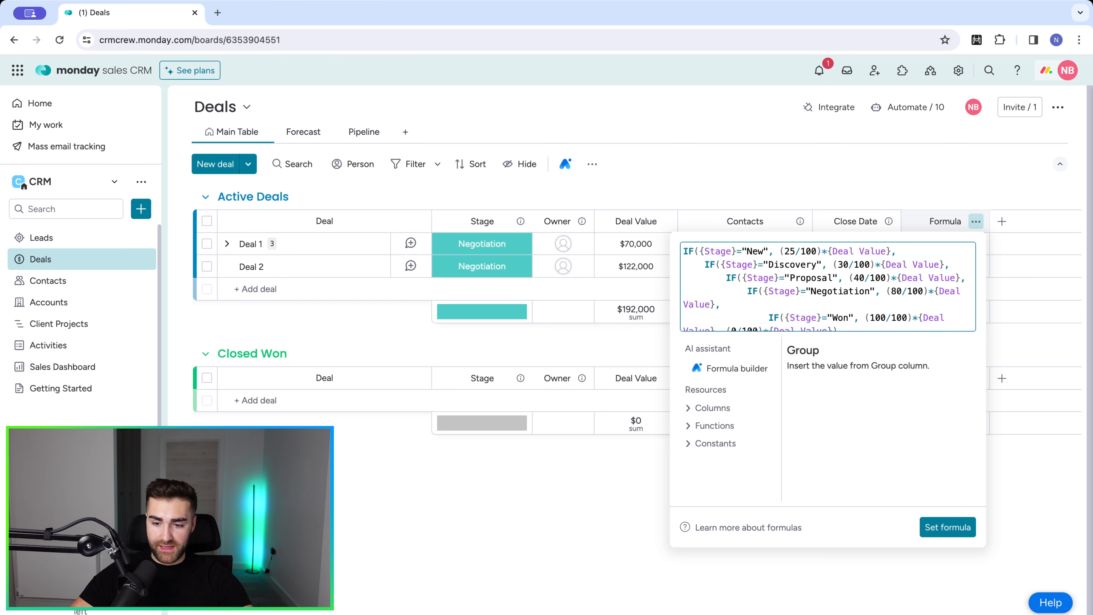
{"action": "key", "text": "BackSpace"}
{"action": "type", "text": "0"}
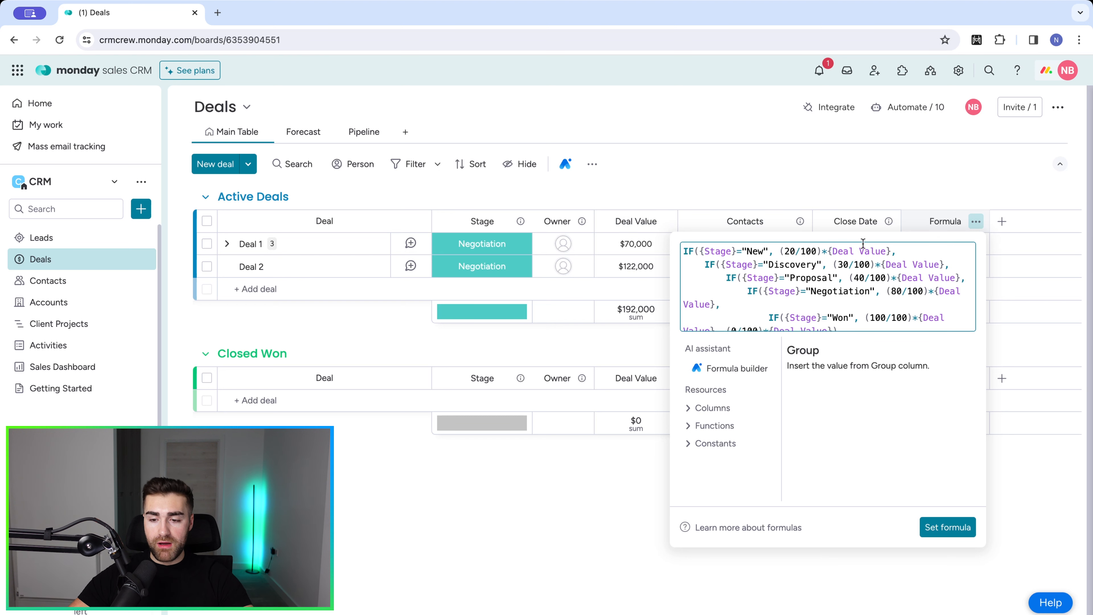
Step: Try Amount as the column multiplied in the formula's New line, and restore it to Deal Value
{"action": "left_click_drag", "start_coordinate": [887, 249], "coordinate": [829, 252]}
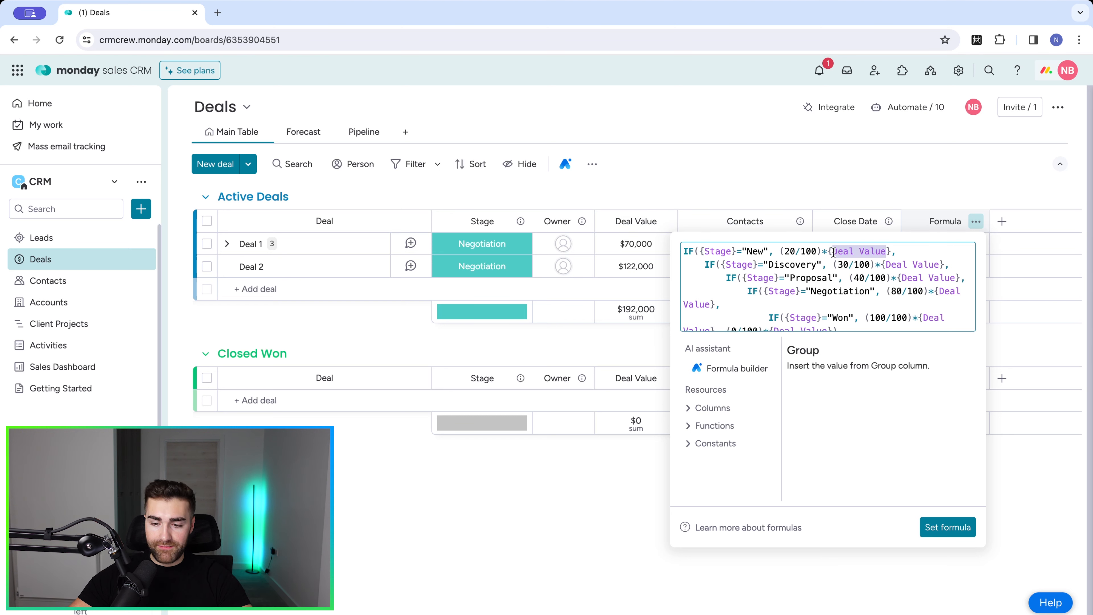
{"action": "type", "text": "Amount"}
{"action": "key", "text": "BackSpace"}
{"action": "key", "text": "BackSpace"}
{"action": "key", "text": "BackSpace"}
{"action": "key", "text": "BackSpace"}
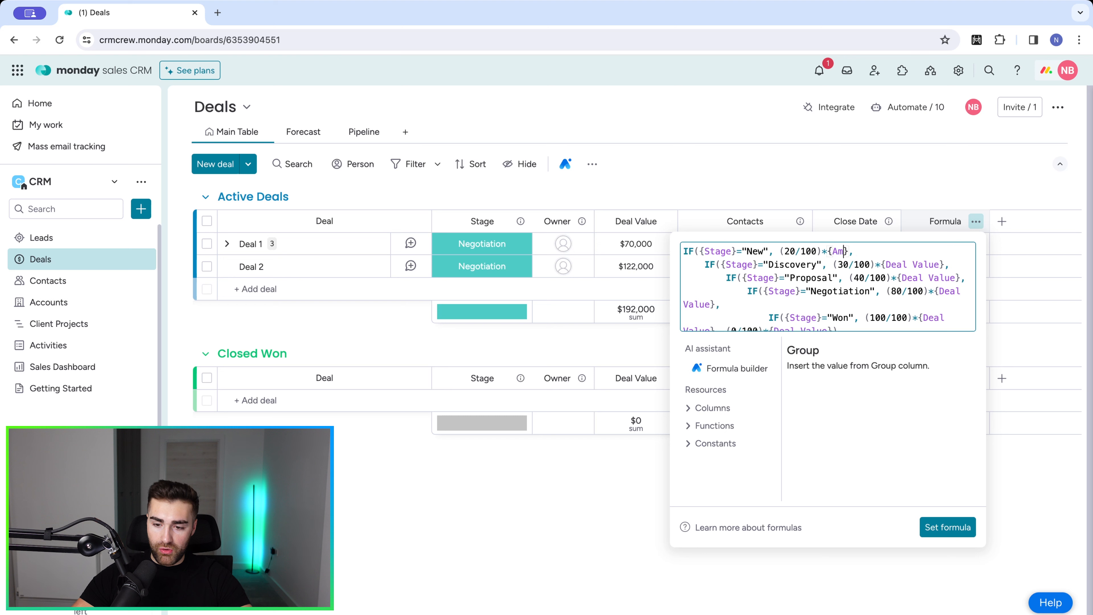
{"action": "key", "text": "BackSpace"}
{"action": "key", "text": "BackSpace"}
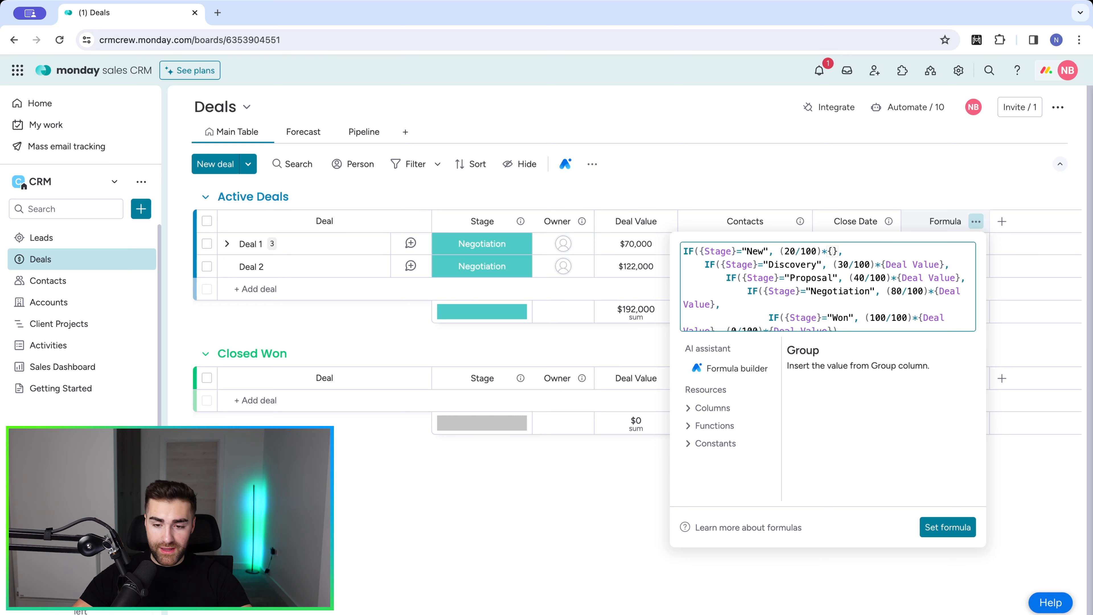
{"action": "type", "text": "D"}
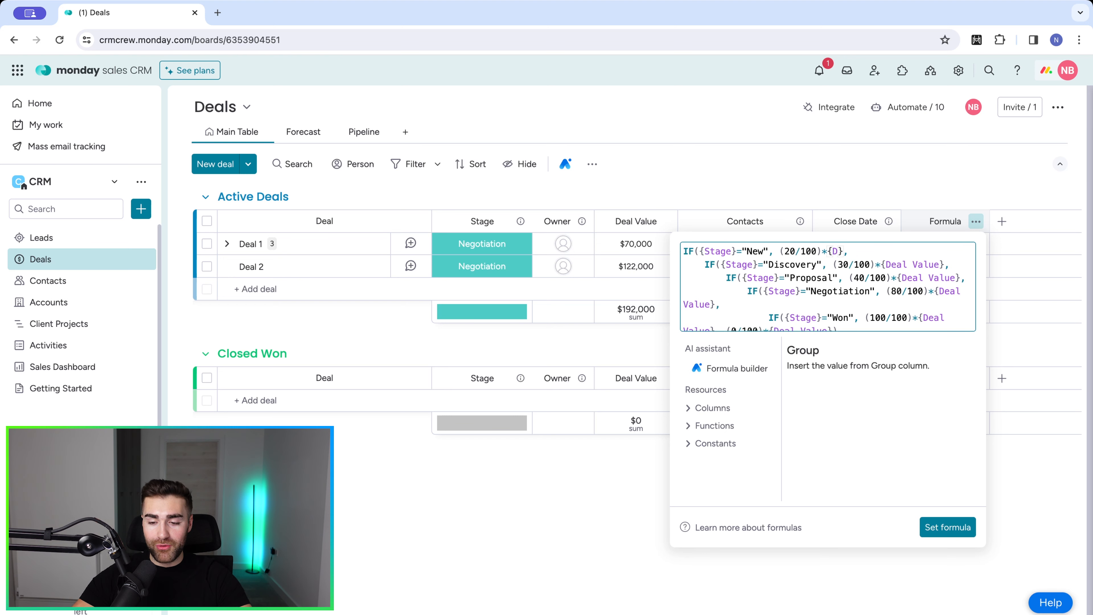
{"action": "type", "text": "eal Value"}
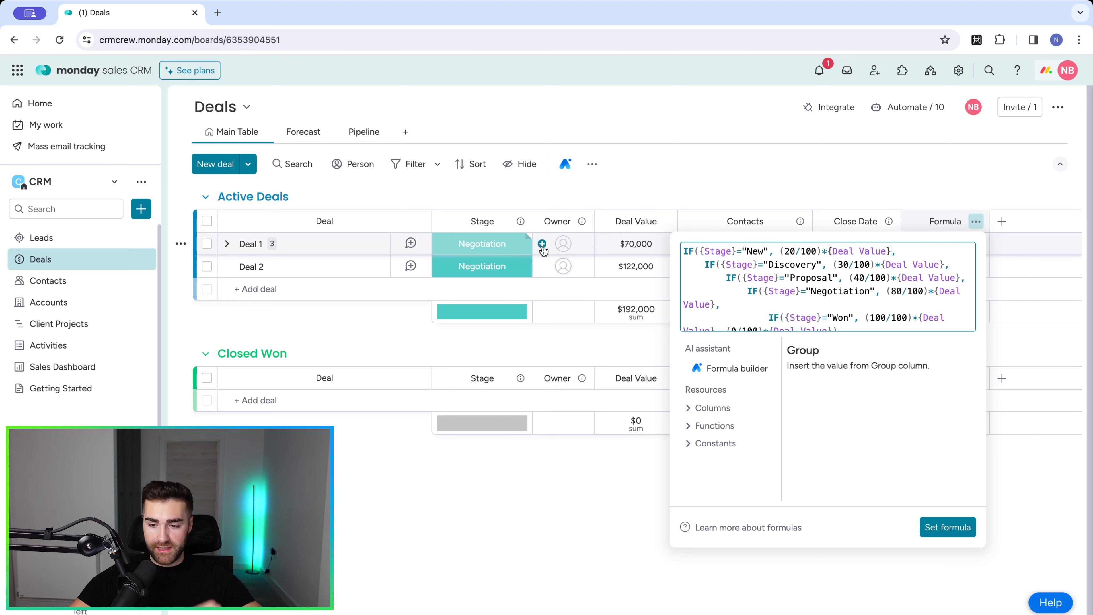
Step: Try 25 as the percentage for the Discovery stage, and restore it to 30
{"action": "left_click", "coordinate": [848, 264]}
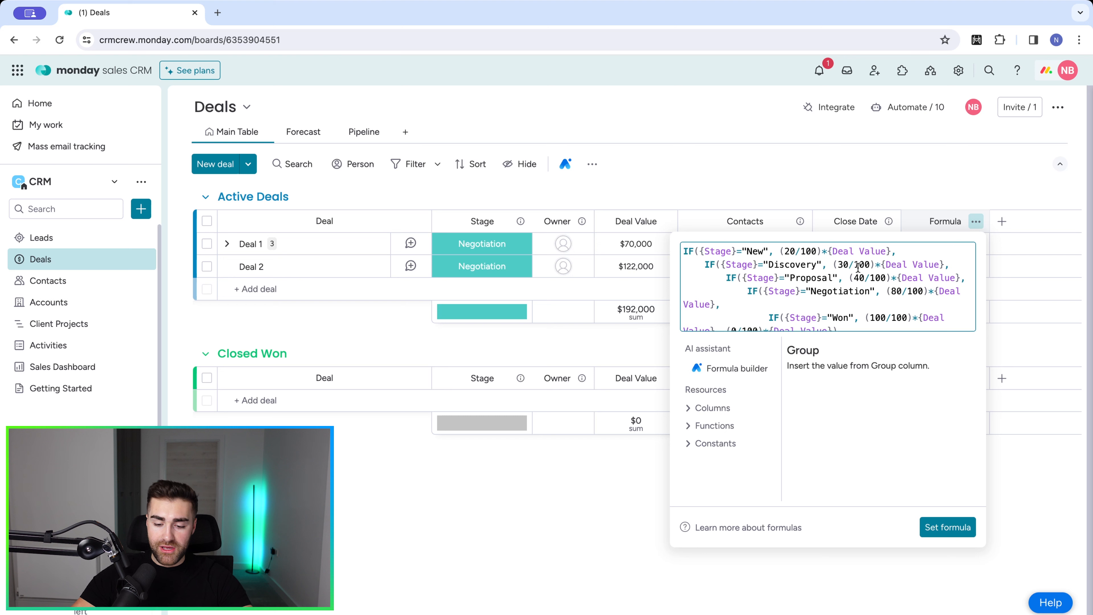
{"action": "key", "text": "BackSpace"}
{"action": "key", "text": "BackSpace"}
{"action": "type", "text": "25"}
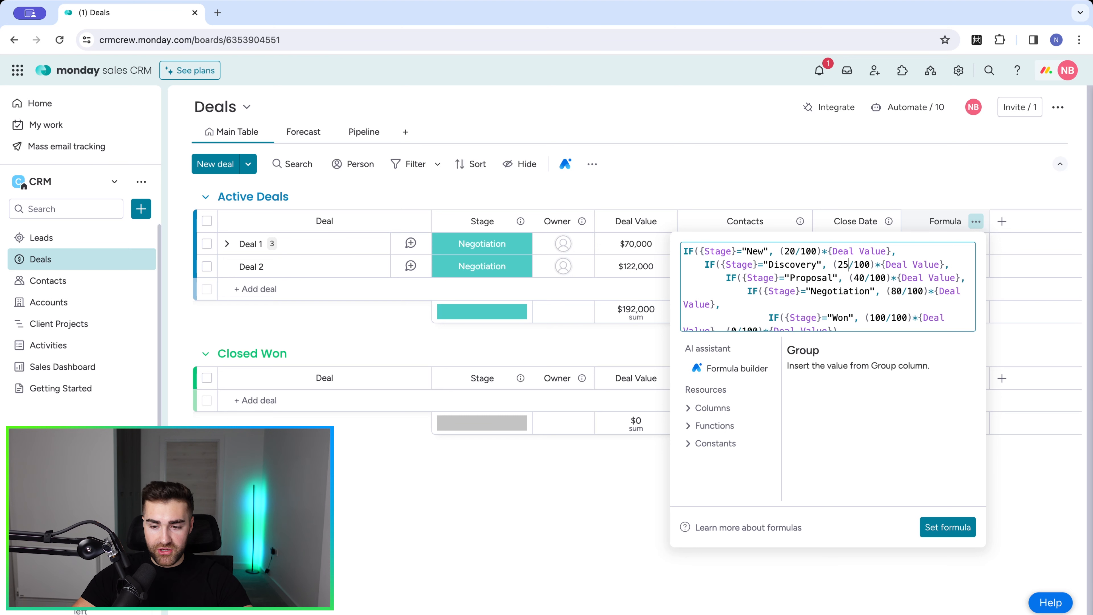
{"action": "key", "text": "BackSpace"}
{"action": "key", "text": "BackSpace"}
{"action": "type", "text": "30"}
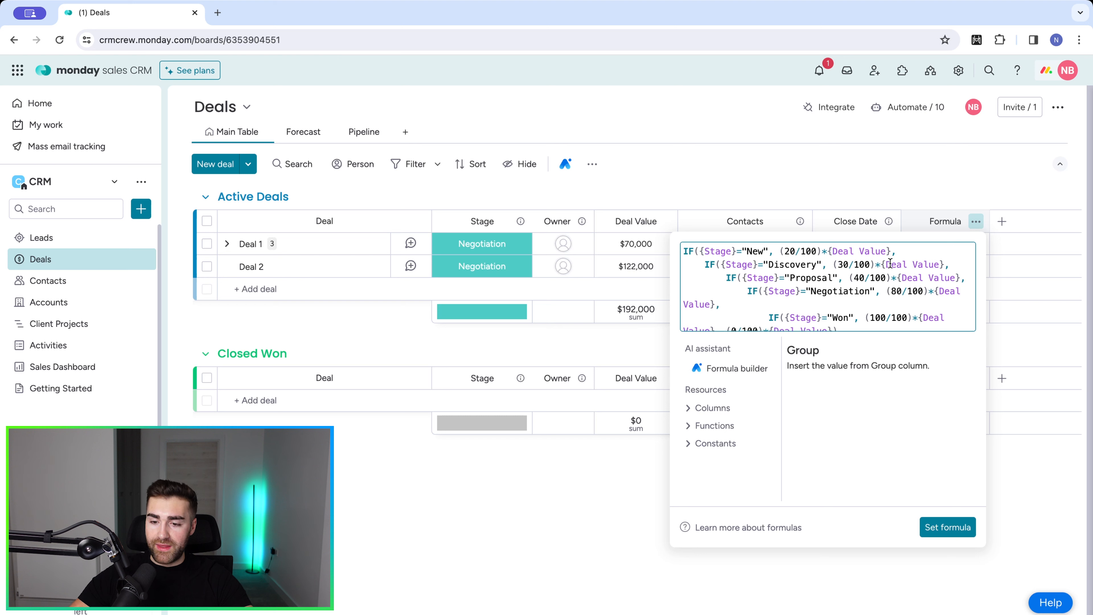
{"action": "left_click_drag", "start_coordinate": [888, 264], "coordinate": [940, 265]}
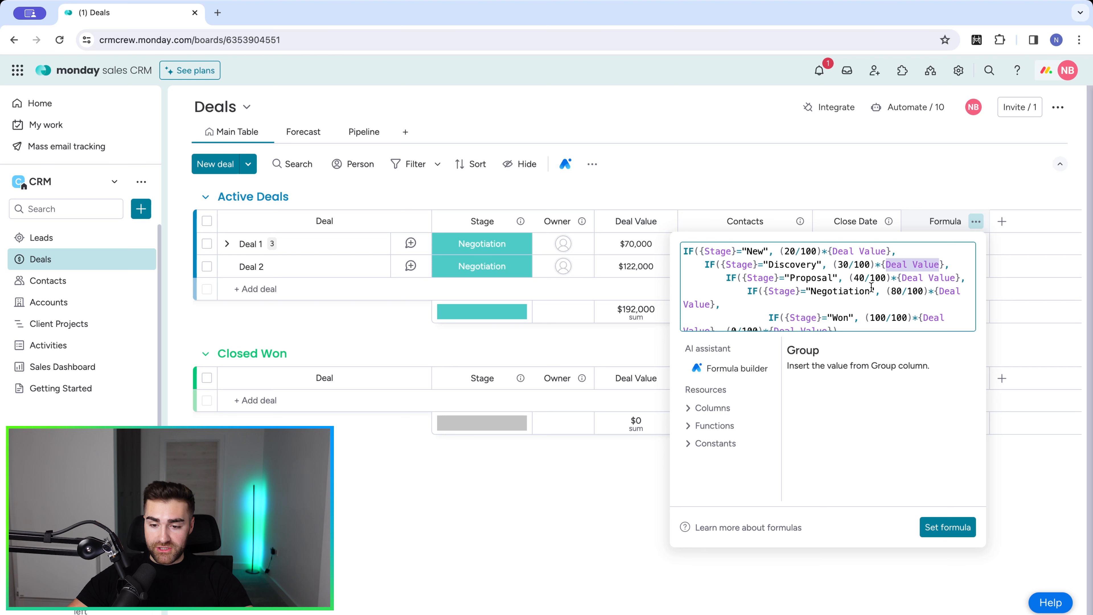
{"action": "scroll", "coordinate": [871, 287], "scroll_direction": "down", "scroll_amount": 1}
{"action": "scroll", "coordinate": [773, 279], "scroll_direction": "up", "scroll_amount": 1}
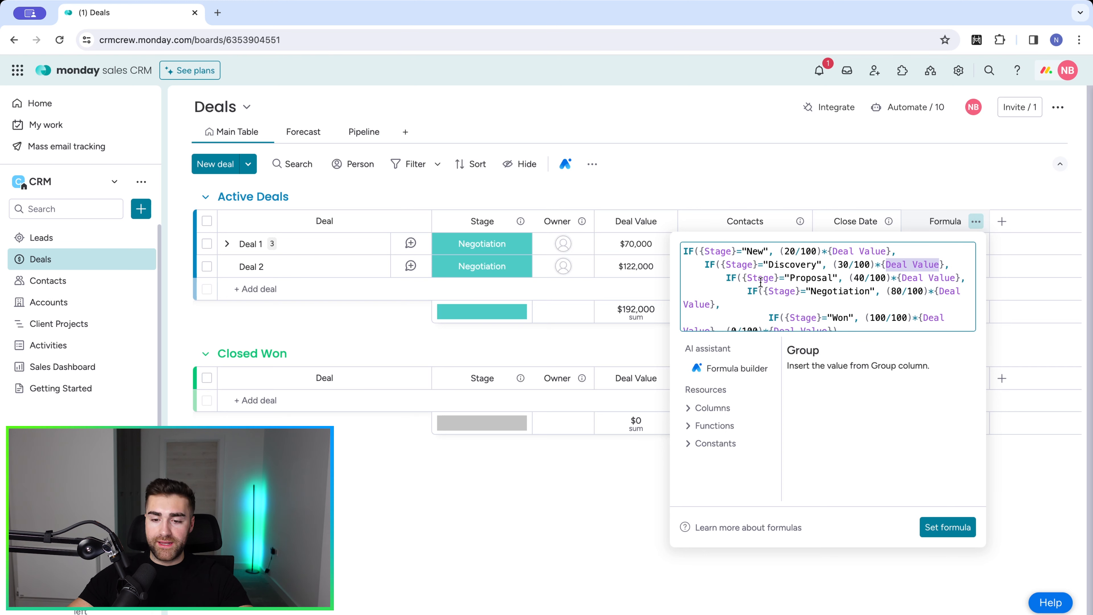
Step: Review the formula's conditions through the Won stage and the 0/100 fallback, and apply the formula to the column
{"action": "scroll", "coordinate": [761, 282], "scroll_direction": "down", "scroll_amount": 3}
{"action": "scroll", "coordinate": [731, 271], "scroll_direction": "up", "scroll_amount": 3}
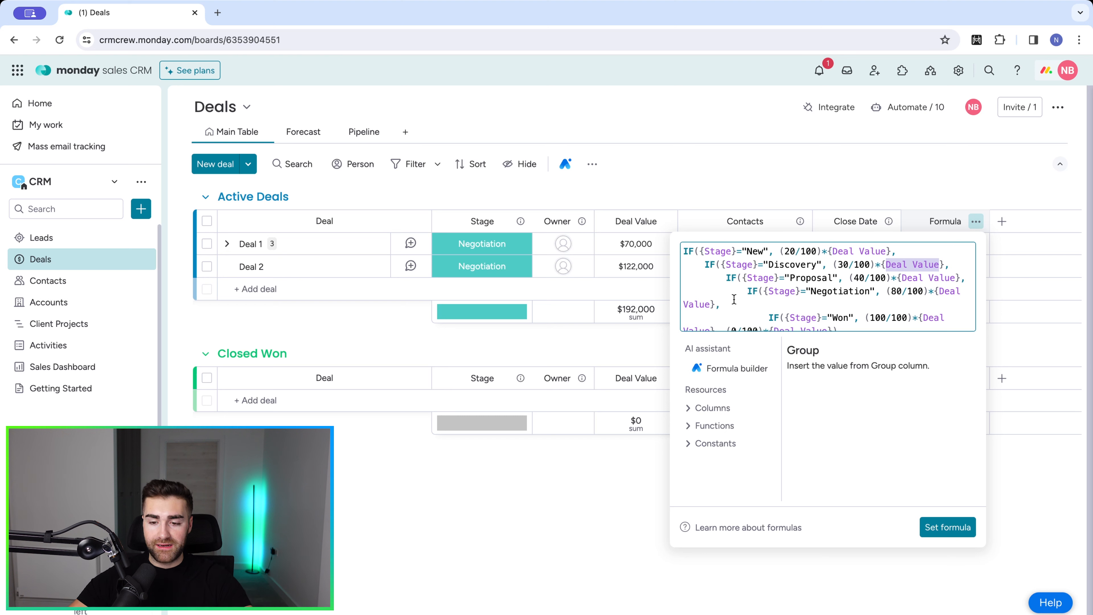
{"action": "scroll", "coordinate": [740, 299], "scroll_direction": "down", "scroll_amount": 2}
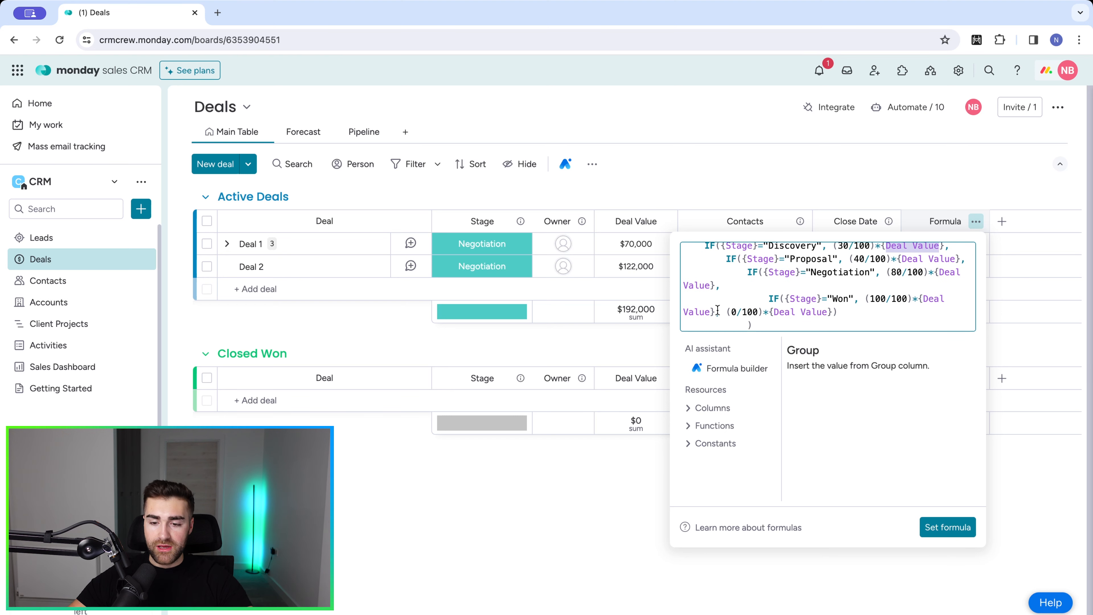
{"action": "scroll", "coordinate": [742, 279], "scroll_direction": "up", "scroll_amount": 2}
{"action": "scroll", "coordinate": [756, 293], "scroll_direction": "down", "scroll_amount": 4}
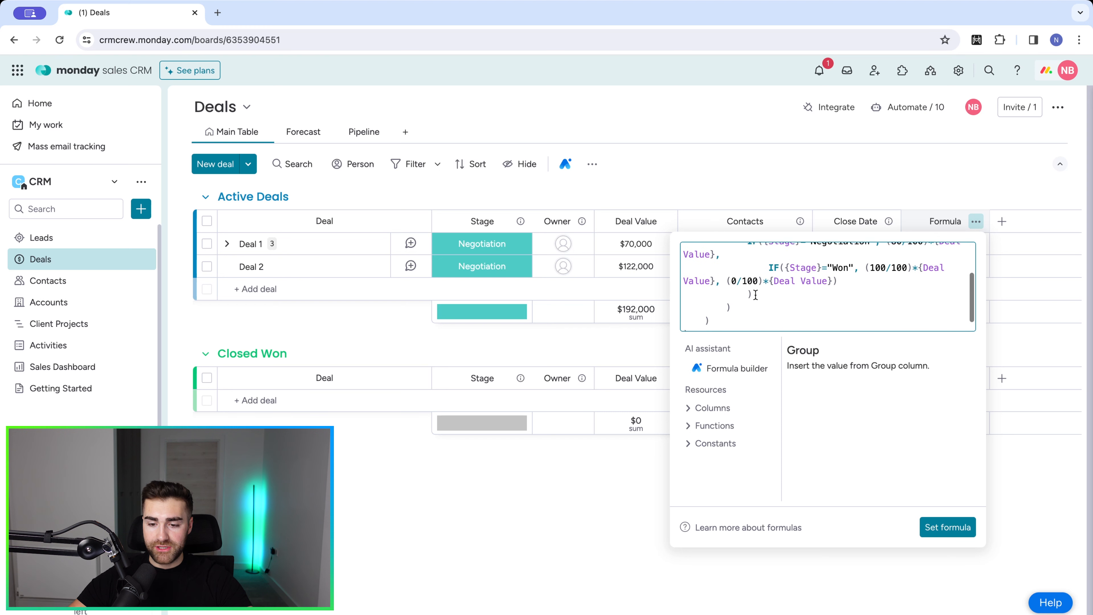
{"action": "scroll", "coordinate": [755, 295], "scroll_direction": "down", "scroll_amount": 1}
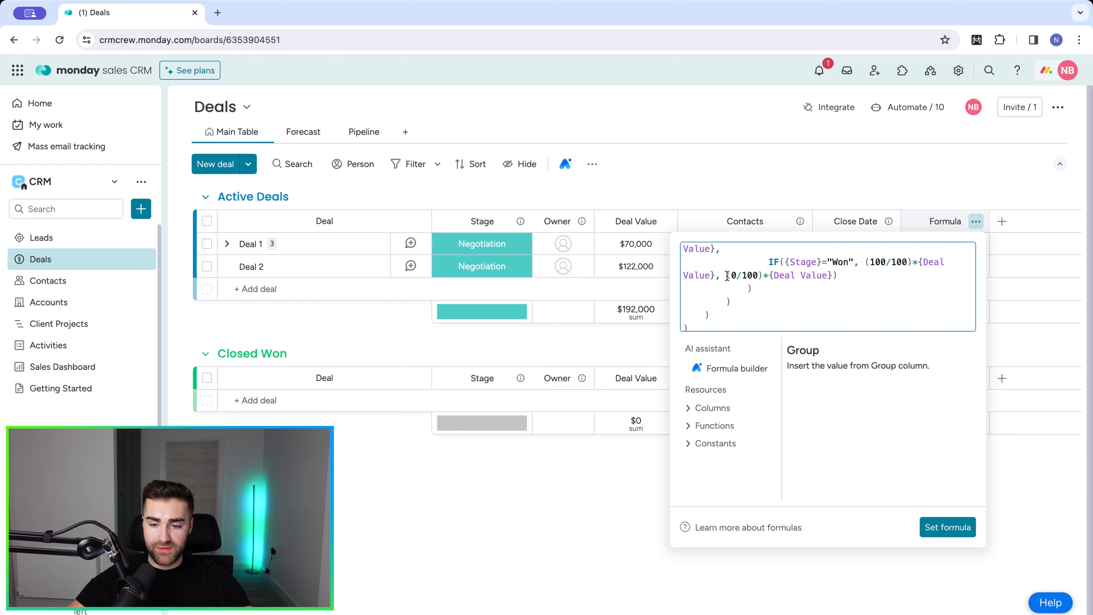
{"action": "scroll", "coordinate": [727, 275], "scroll_direction": "up", "scroll_amount": 1}
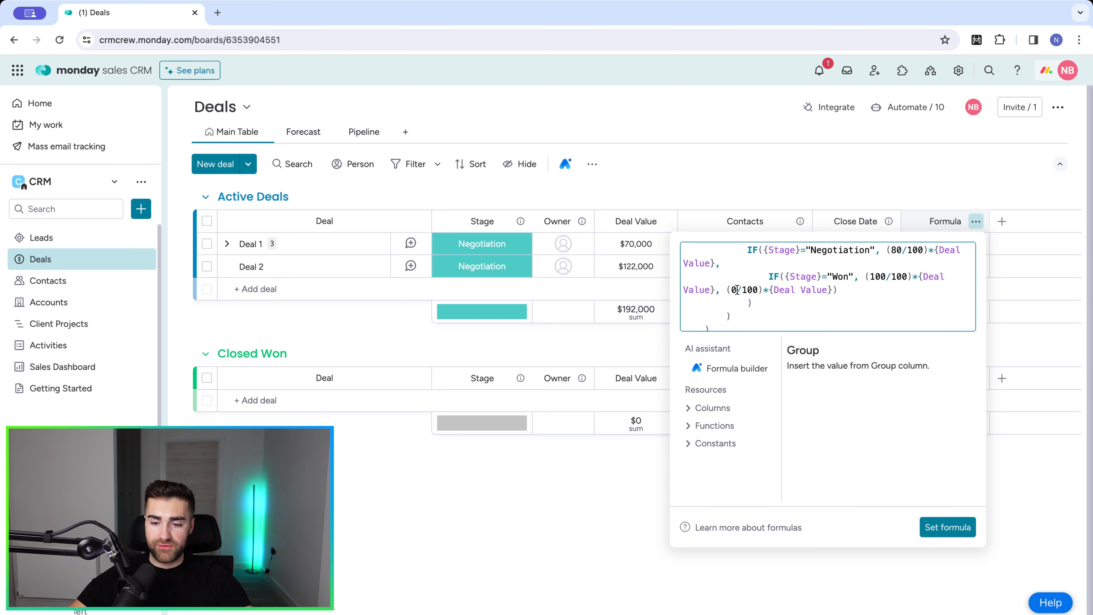
{"action": "scroll", "coordinate": [739, 287], "scroll_direction": "up", "scroll_amount": 2}
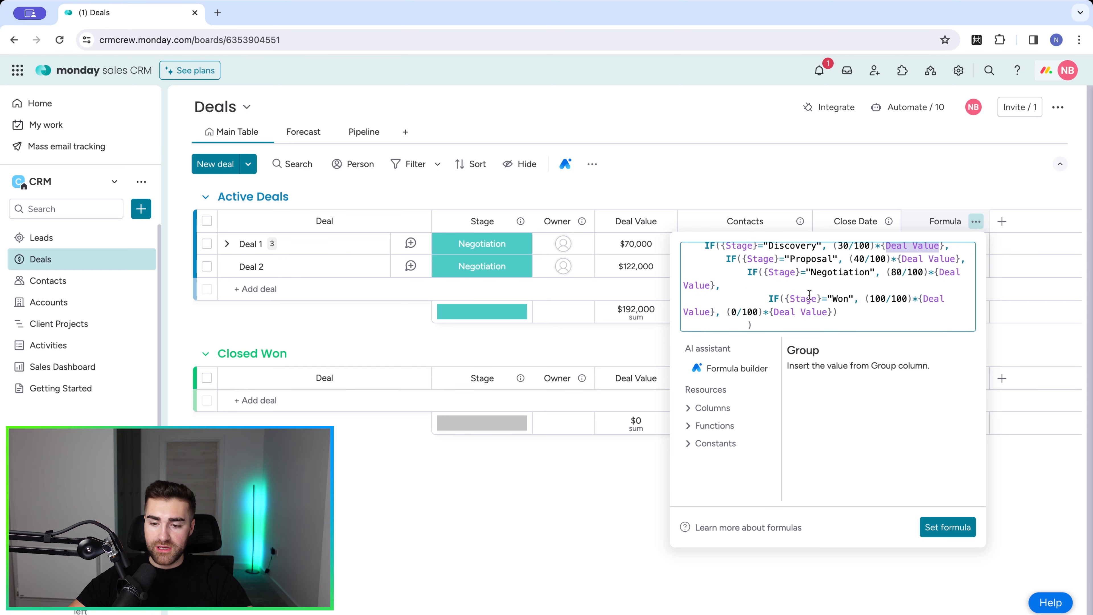
{"action": "scroll", "coordinate": [809, 295], "scroll_direction": "up", "scroll_amount": 1}
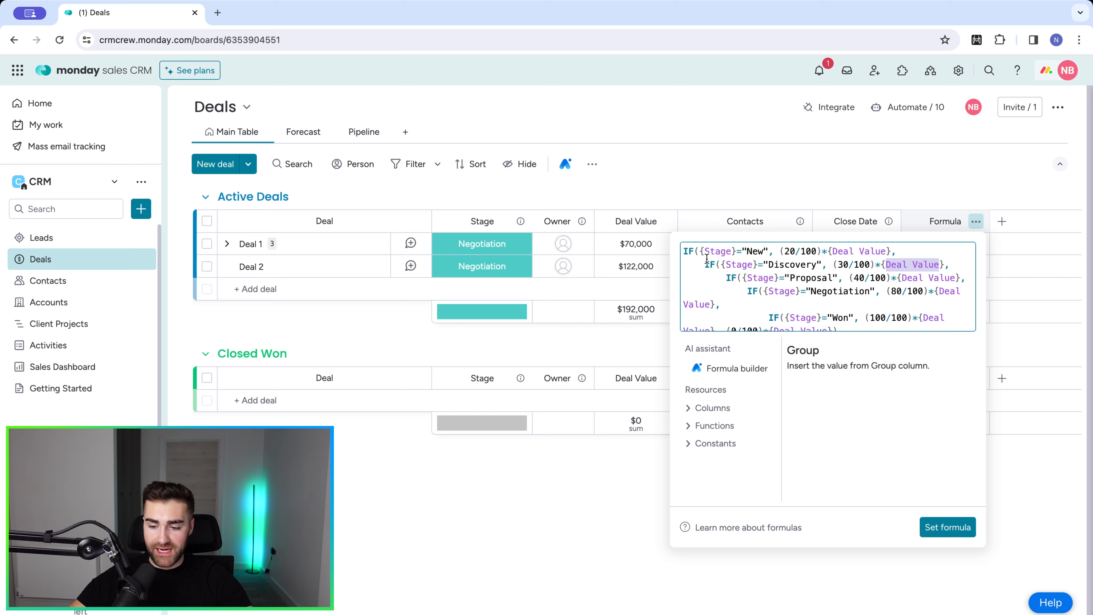
{"action": "left_click", "coordinate": [936, 528]}
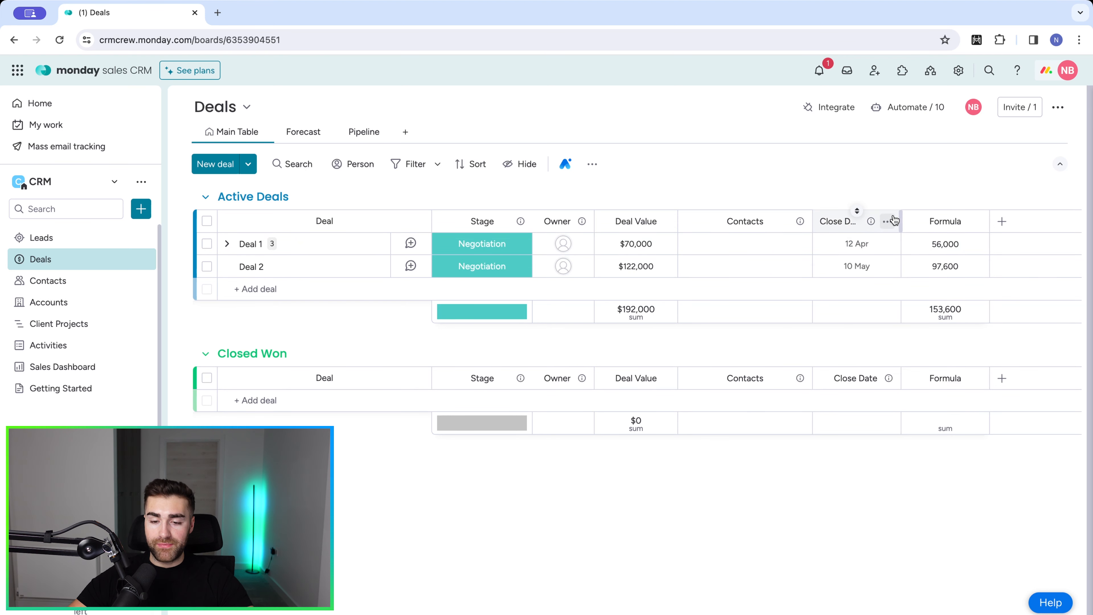
Step: Test the formula by switching Deal 1's stage through New, Discovery, Proposal and Negotiation
{"action": "left_click", "coordinate": [513, 244]}
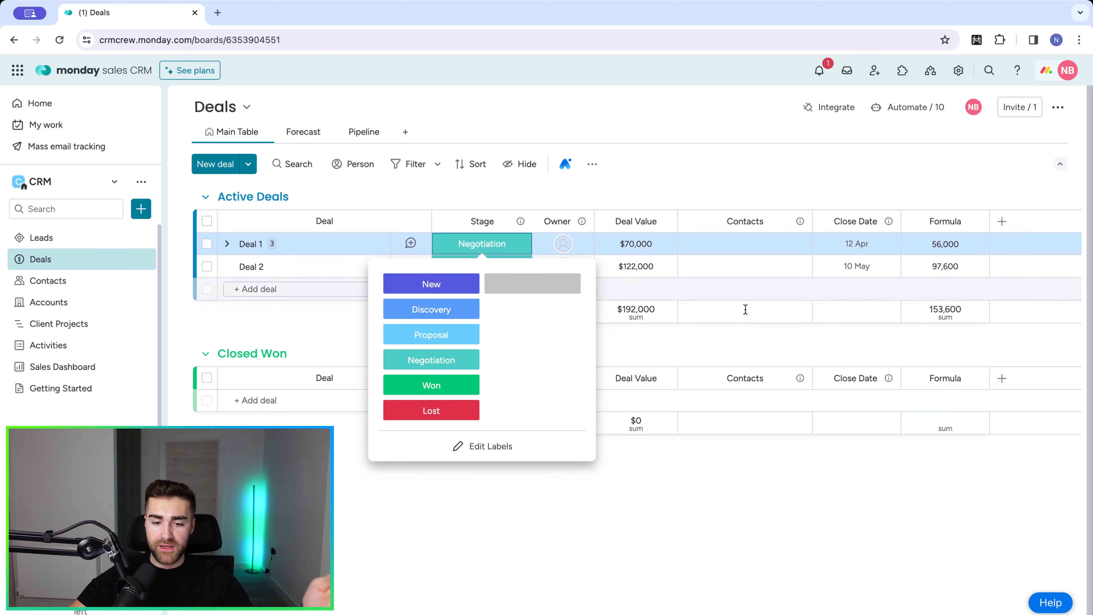
{"action": "left_click", "coordinate": [443, 284]}
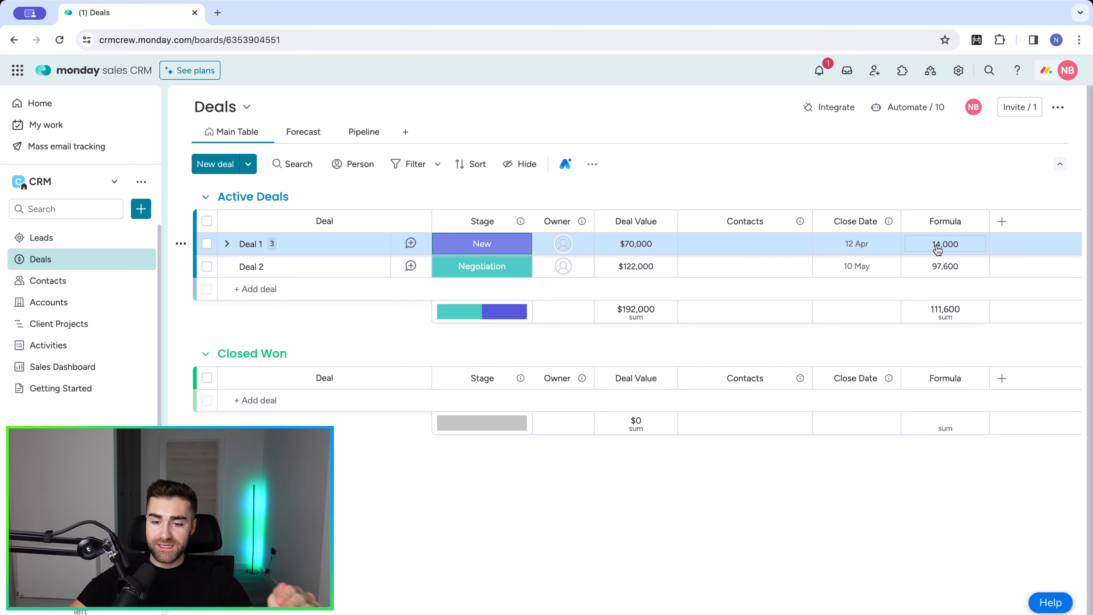
{"action": "left_click", "coordinate": [447, 249]}
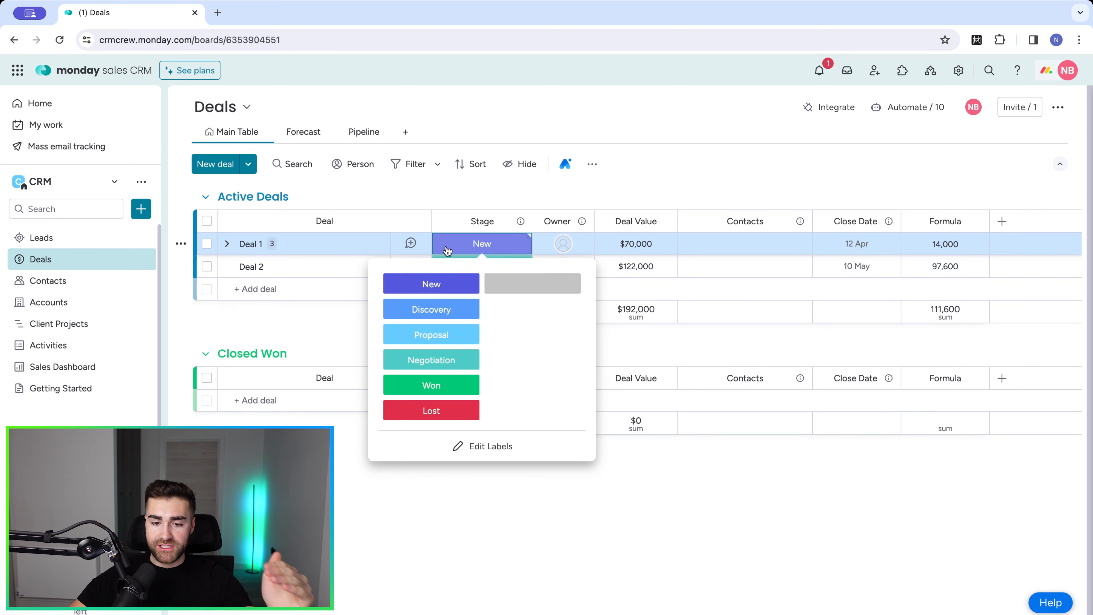
{"action": "left_click", "coordinate": [426, 305]}
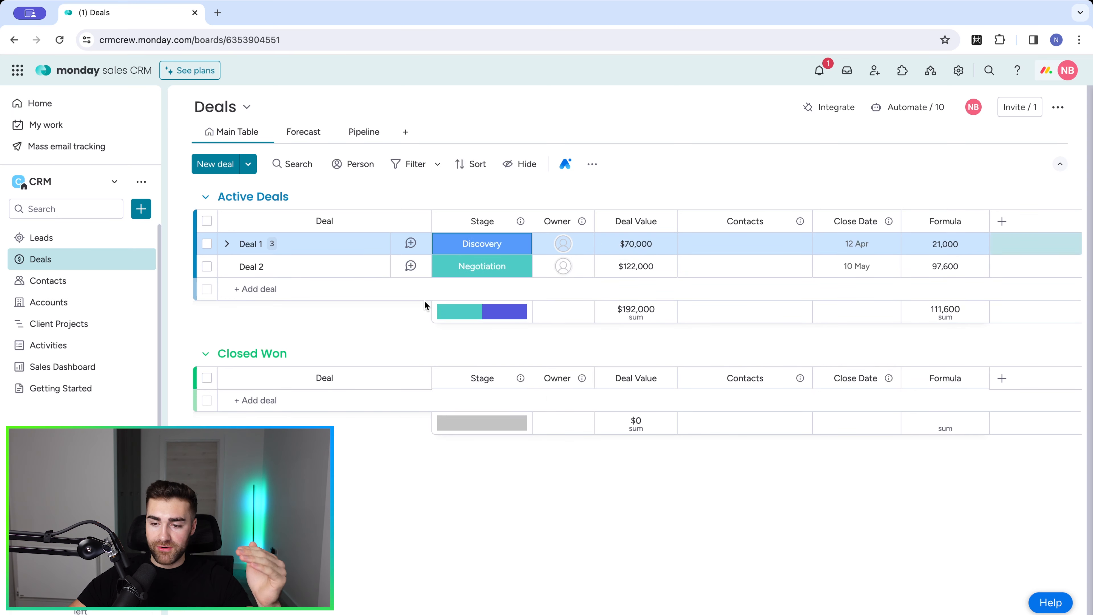
{"action": "left_click", "coordinate": [482, 250]}
{"action": "left_click", "coordinate": [424, 336]}
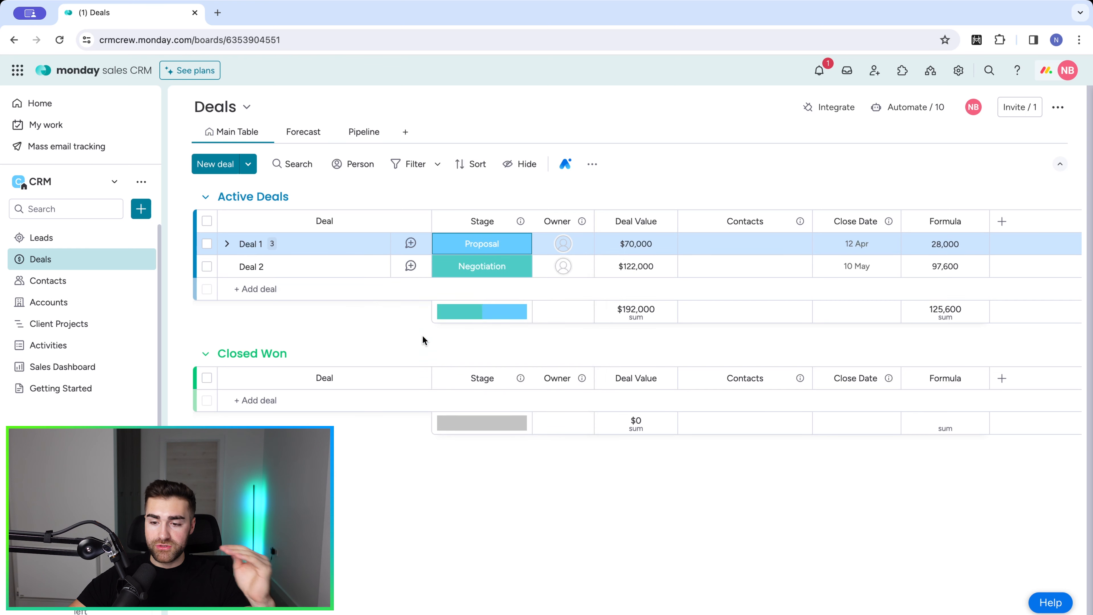
{"action": "left_click", "coordinate": [498, 253]}
{"action": "left_click", "coordinate": [426, 359]}
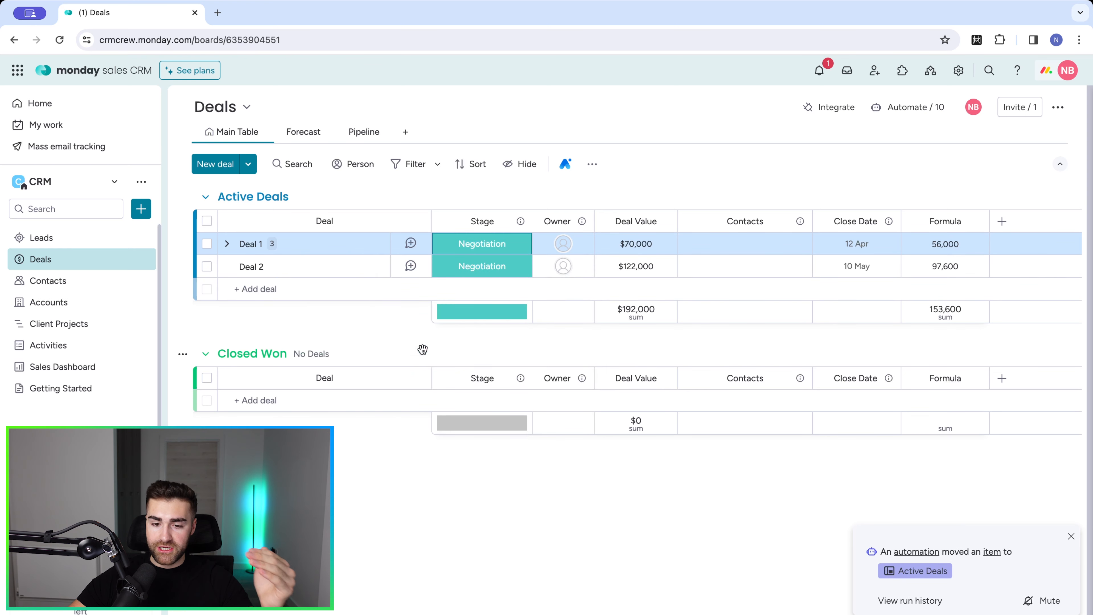
Step: Check Deal 1's formula without editing it, and test the deal's stage as Won and as Lost
{"action": "left_click", "coordinate": [939, 246]}
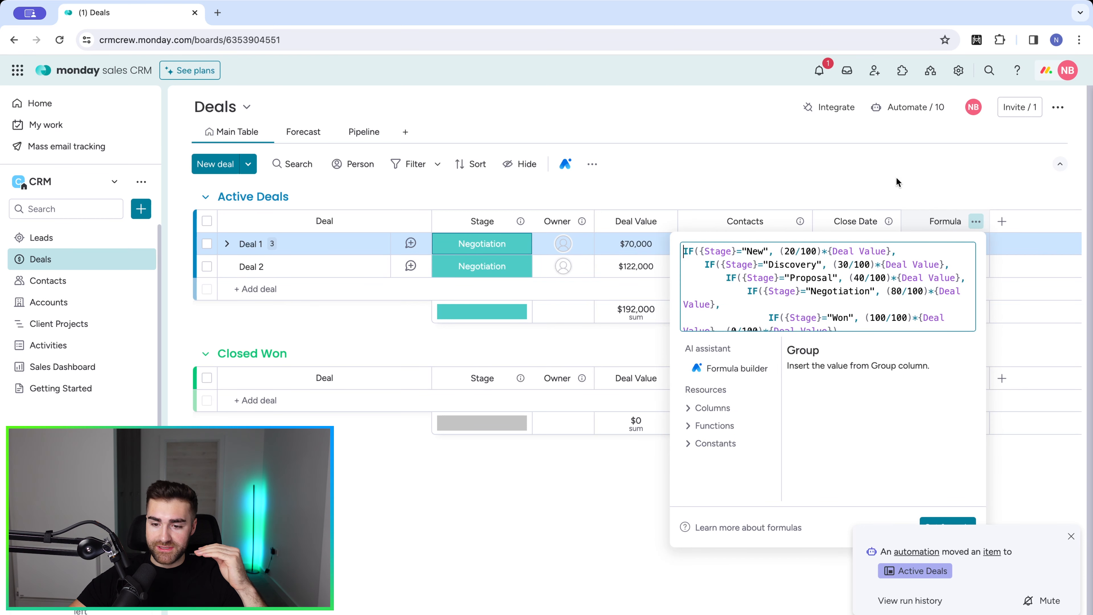
{"action": "left_click", "coordinate": [849, 172]}
{"action": "left_click", "coordinate": [510, 254]}
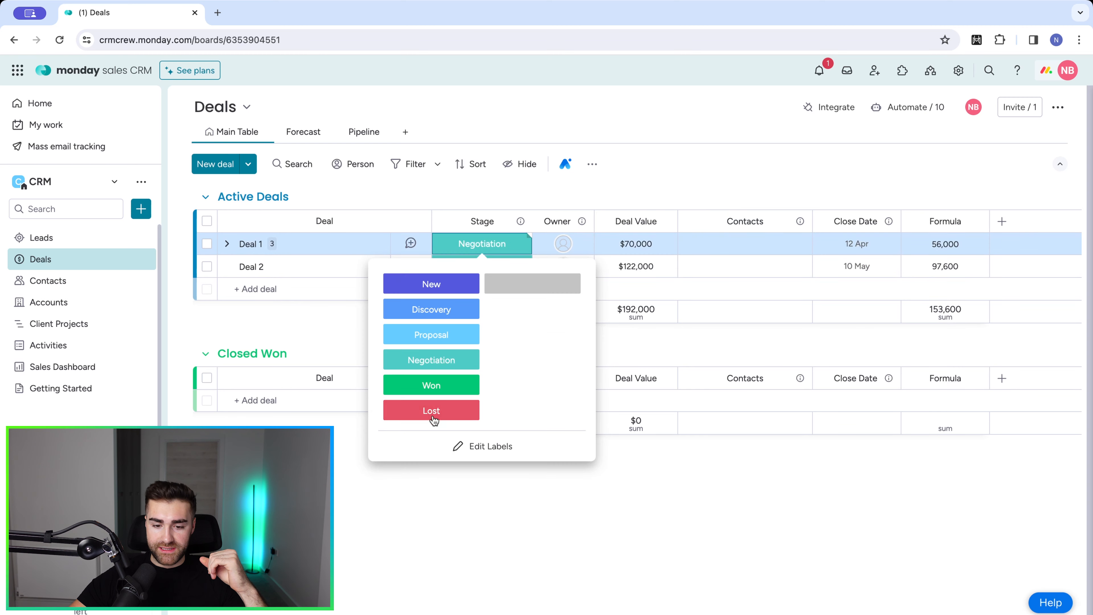
{"action": "left_click", "coordinate": [430, 385]}
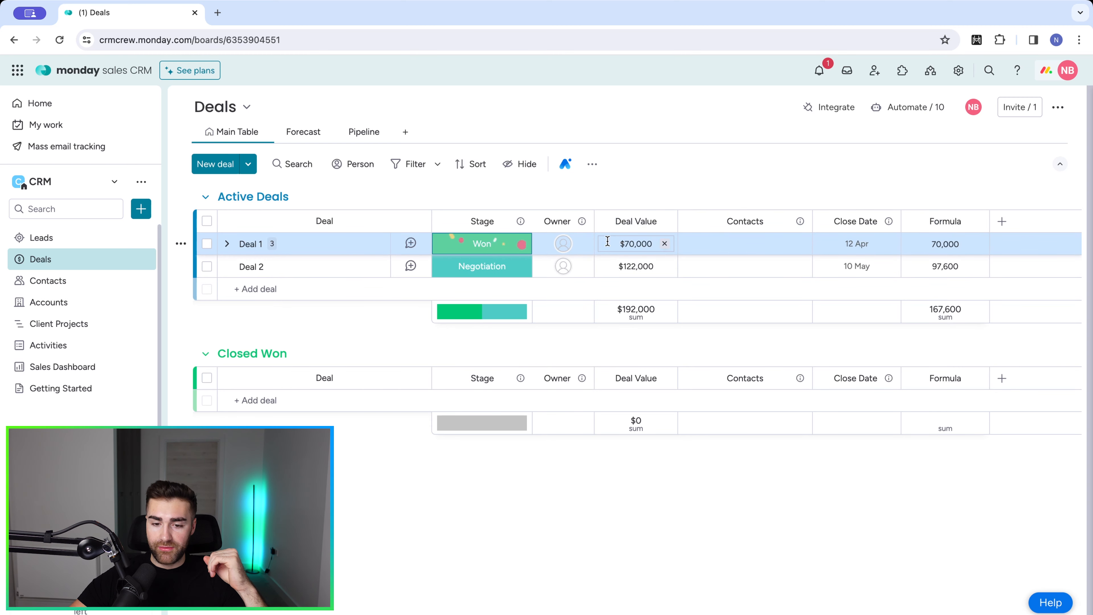
{"action": "left_click", "coordinate": [499, 377]}
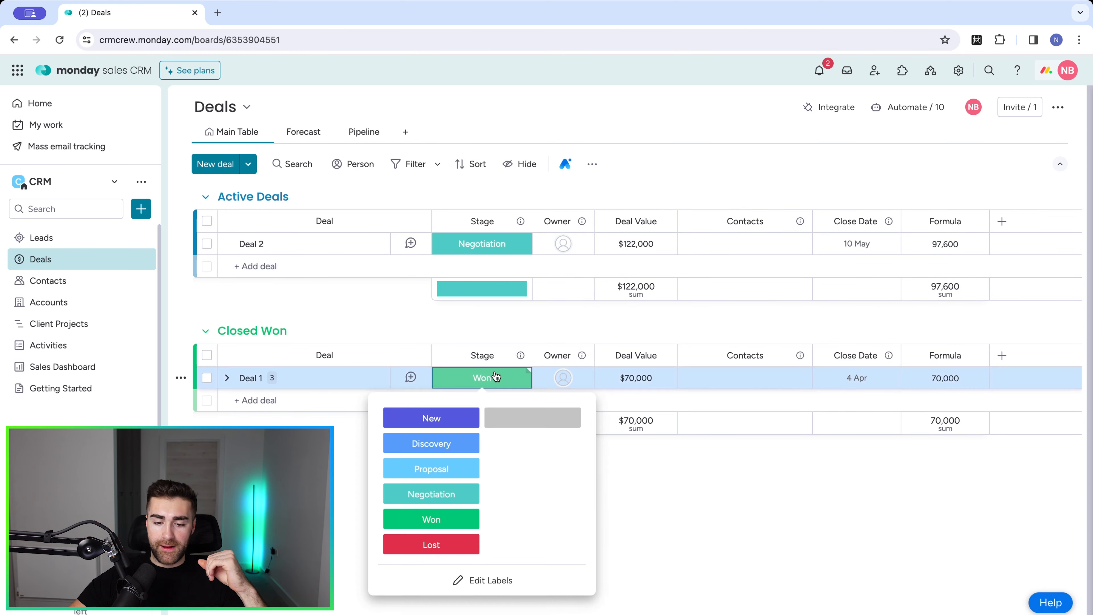
{"action": "left_click", "coordinate": [425, 546]}
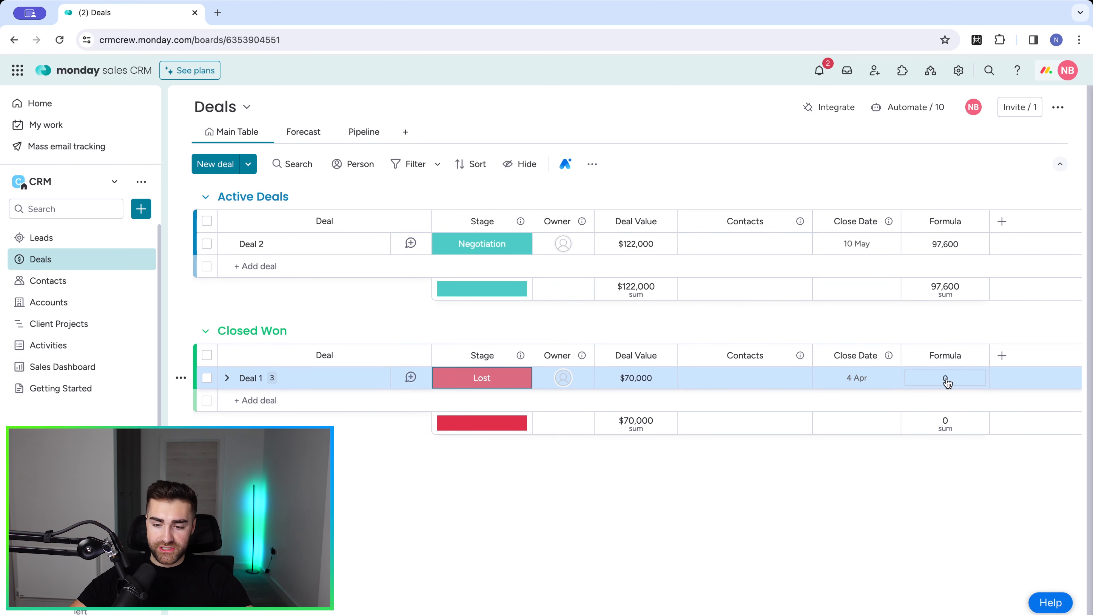
Step: Set the Formula column's unit to $ and restrict editing of the column
{"action": "left_click", "coordinate": [944, 430]}
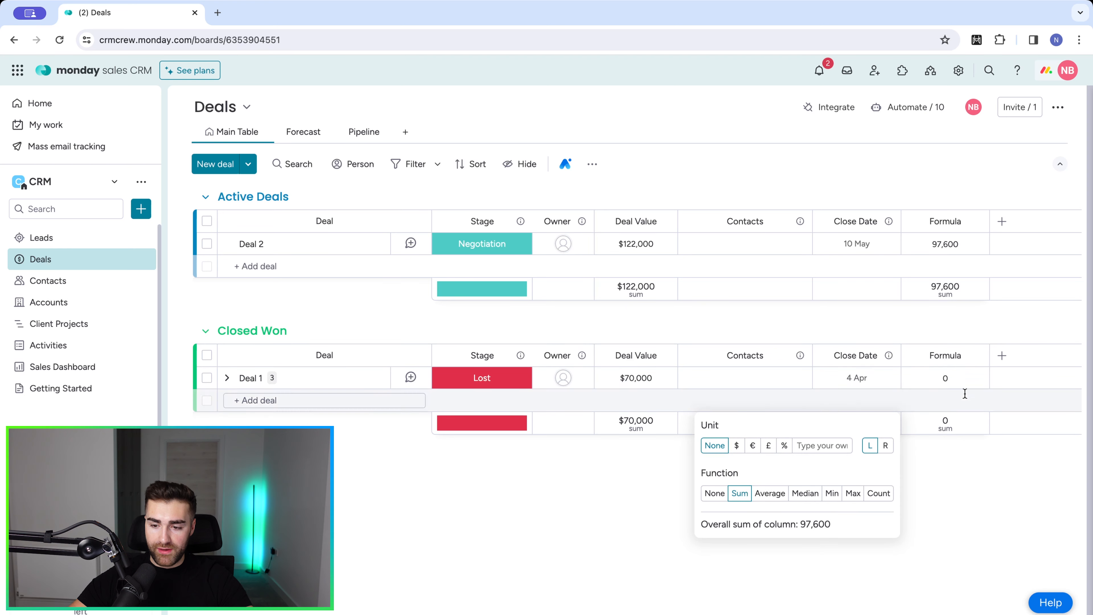
{"action": "left_click", "coordinate": [736, 445]}
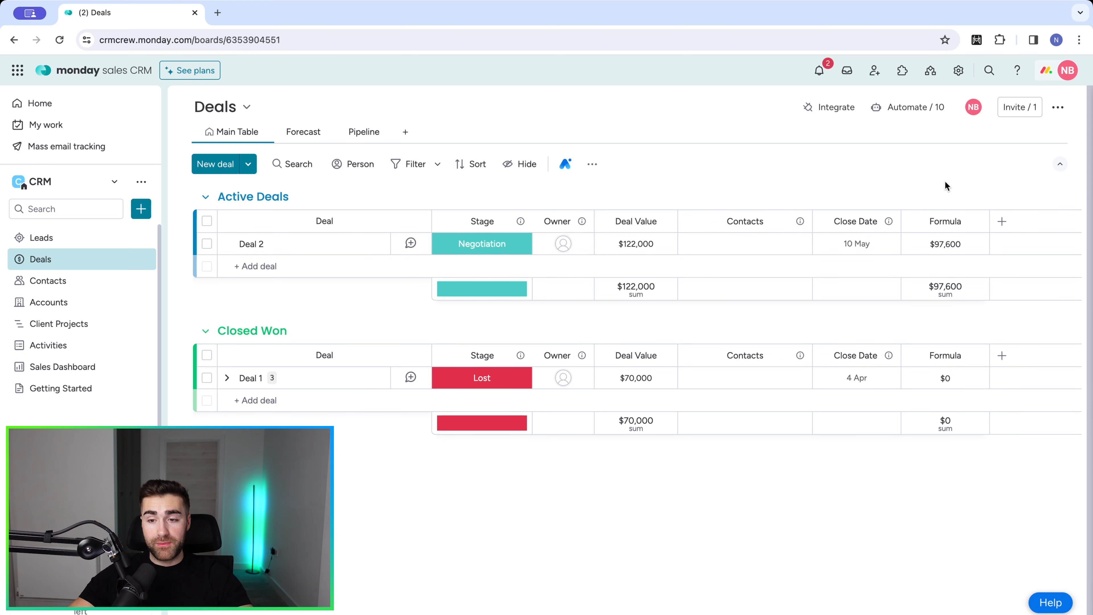
{"action": "left_click", "coordinate": [983, 223]}
{"action": "mouse_move", "coordinate": [861, 247]}
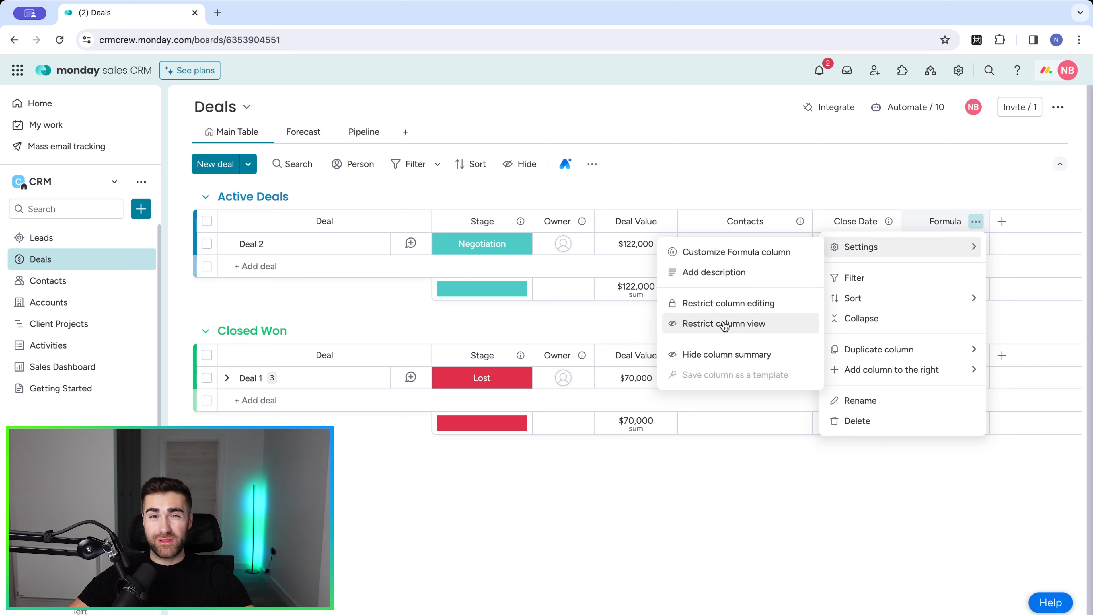
{"action": "left_click", "coordinate": [724, 307]}
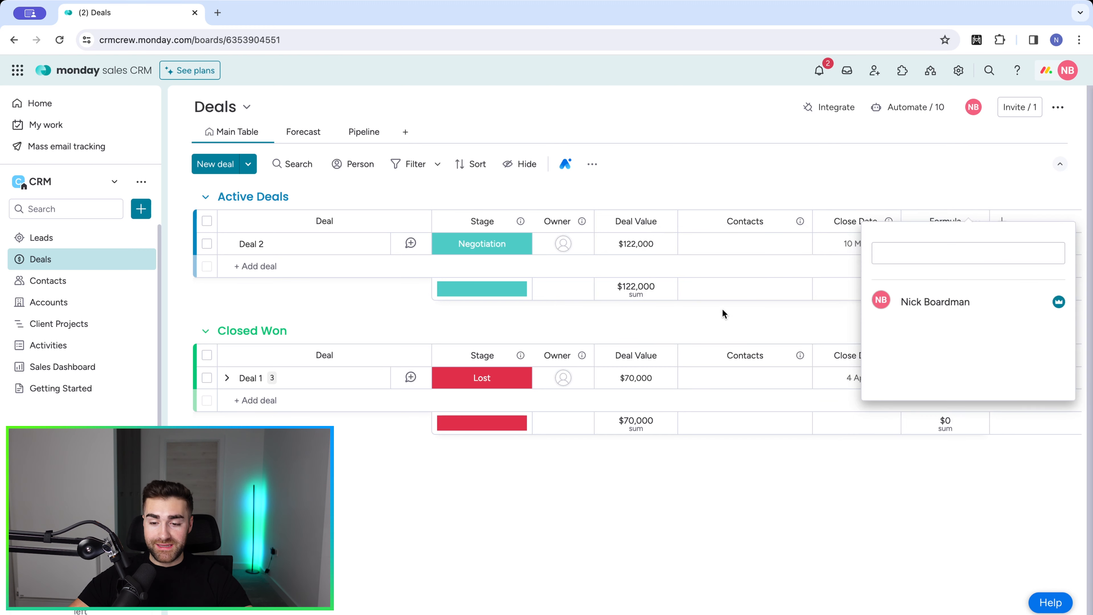
{"action": "left_click", "coordinate": [847, 166]}
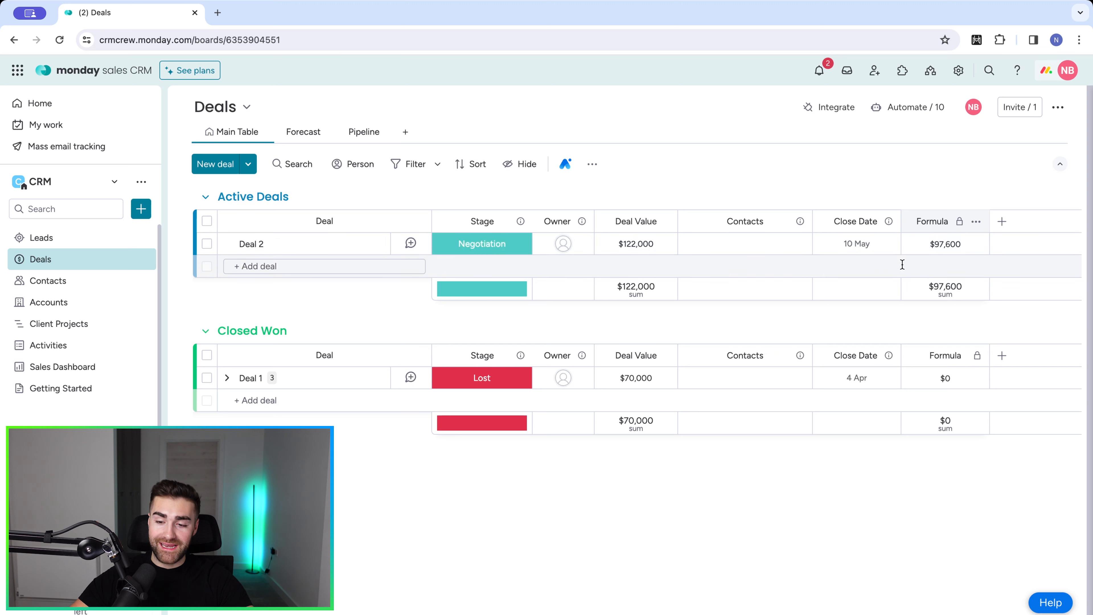
Step: Examine the stage percentages in the Formula column's formula down to its closing brackets, and set the same formula again
{"action": "left_click", "coordinate": [925, 244]}
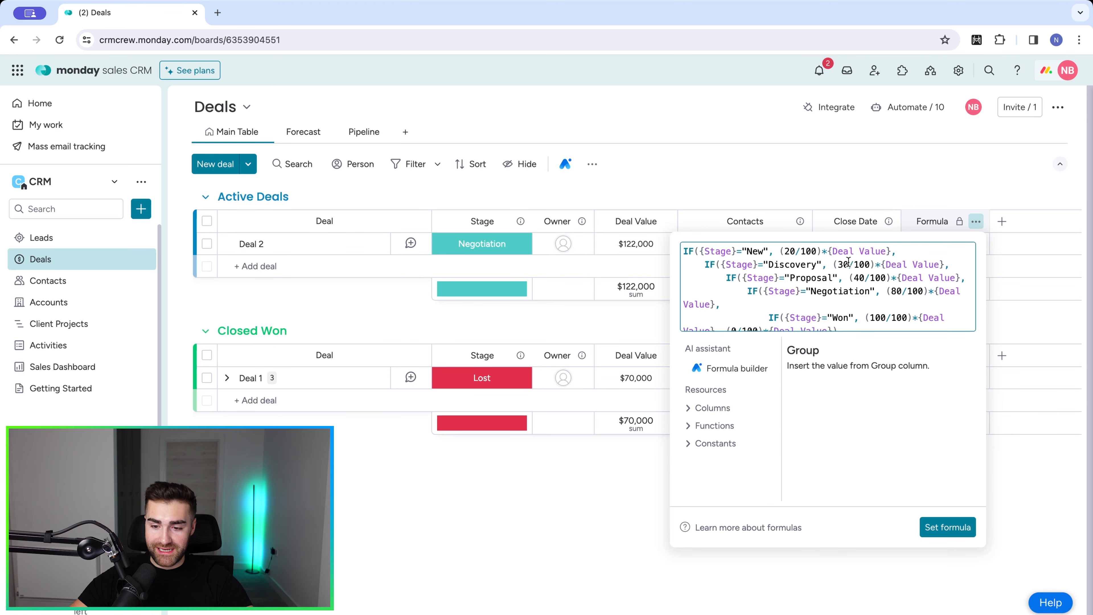
{"action": "left_click", "coordinate": [859, 278]}
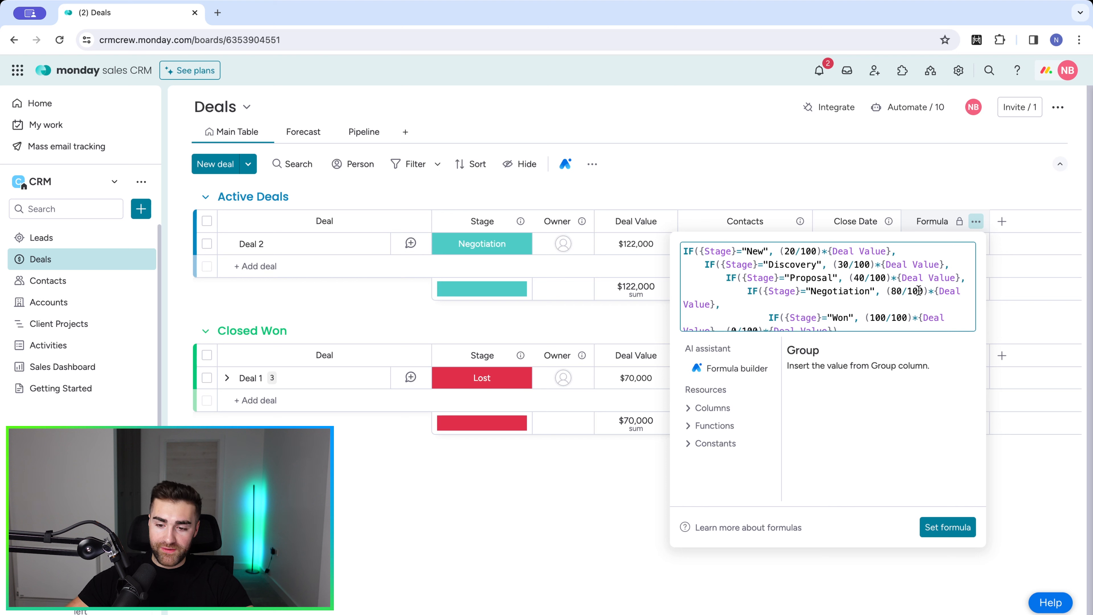
{"action": "scroll", "coordinate": [795, 301], "scroll_direction": "down", "scroll_amount": 5}
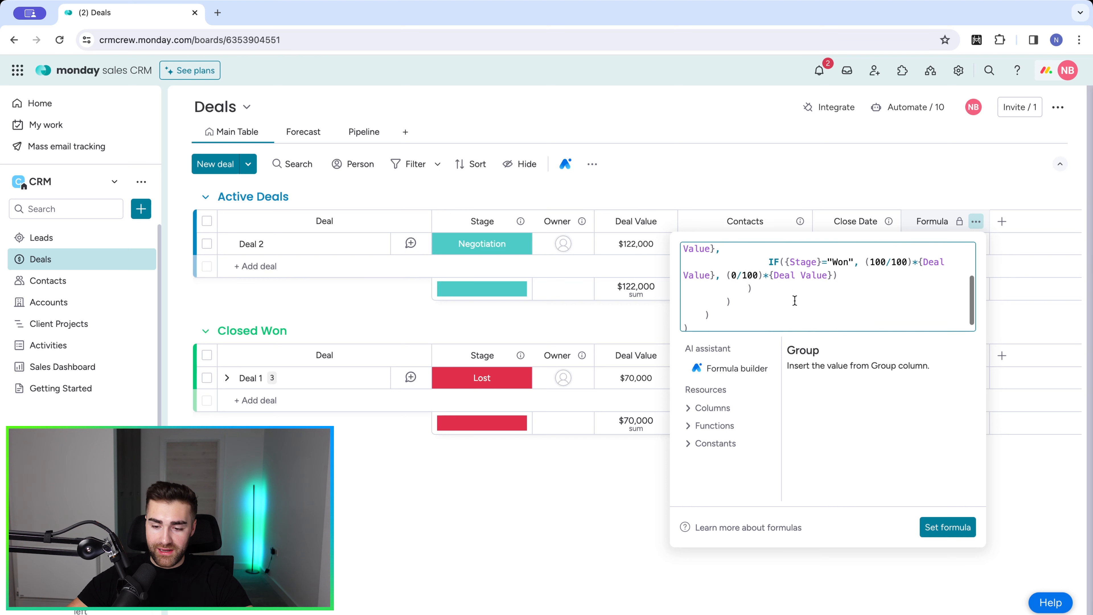
{"action": "left_click", "coordinate": [947, 526]}
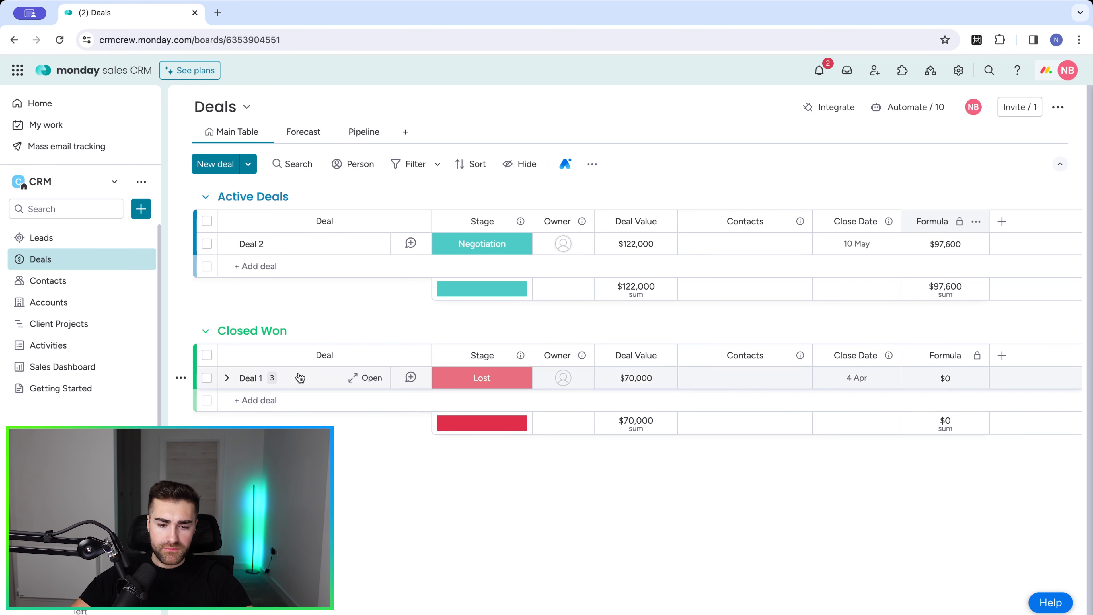
Step: Move Deal 1 from Closed Won to the Active Deals group and set its stage to Proposal
{"action": "left_click_drag", "start_coordinate": [296, 378], "coordinate": [295, 267]}
{"action": "left_click", "coordinate": [482, 266]}
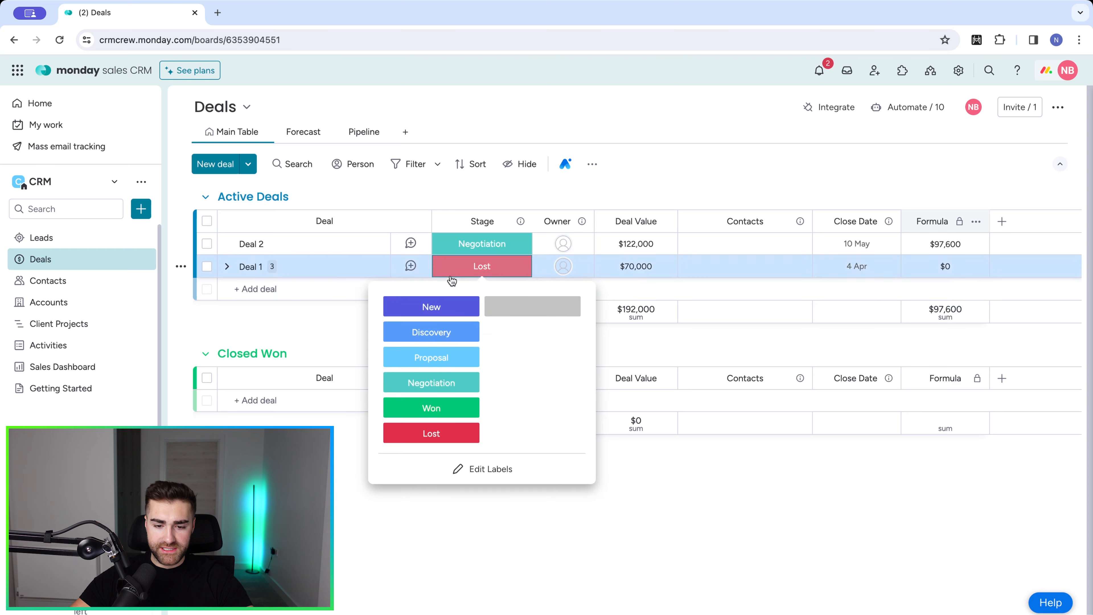
{"action": "left_click", "coordinate": [429, 357]}
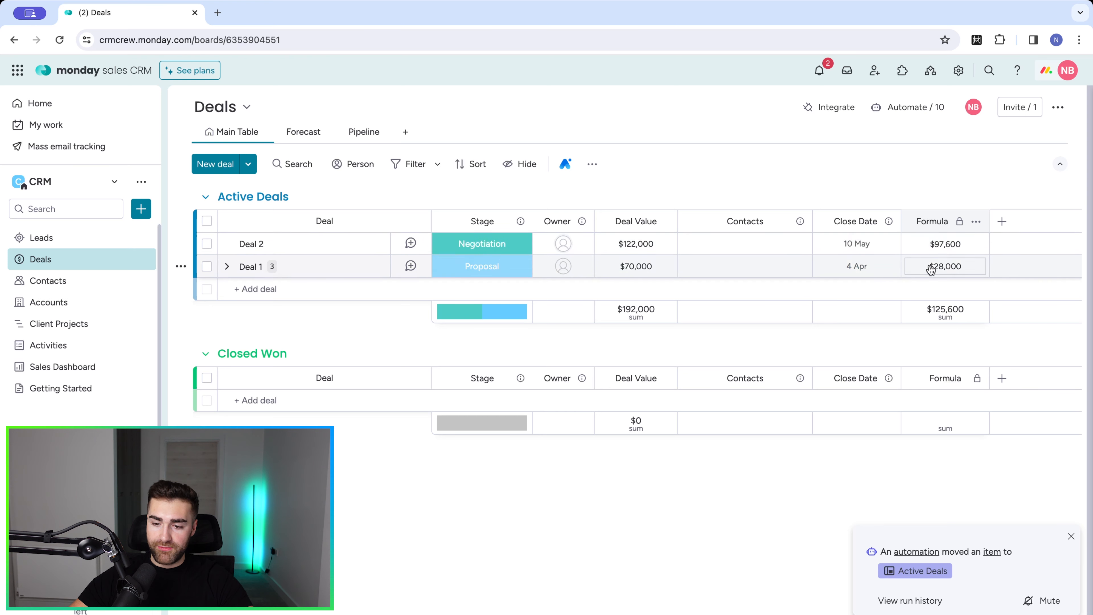
Step: Set Deal 2's stage to Discovery
{"action": "left_click", "coordinate": [481, 247]}
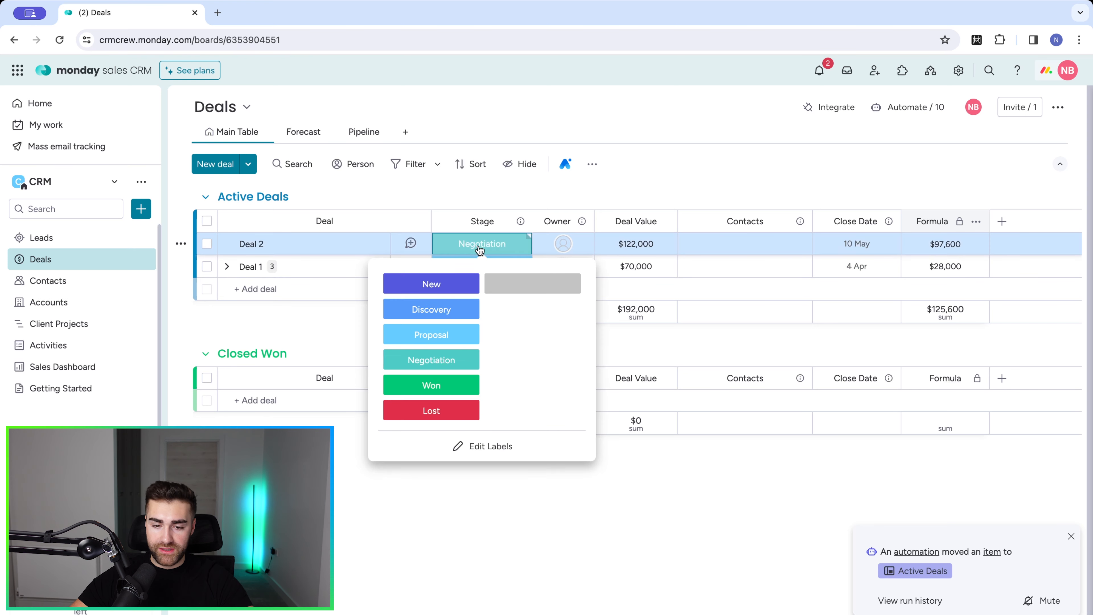
{"action": "left_click", "coordinate": [434, 312]}
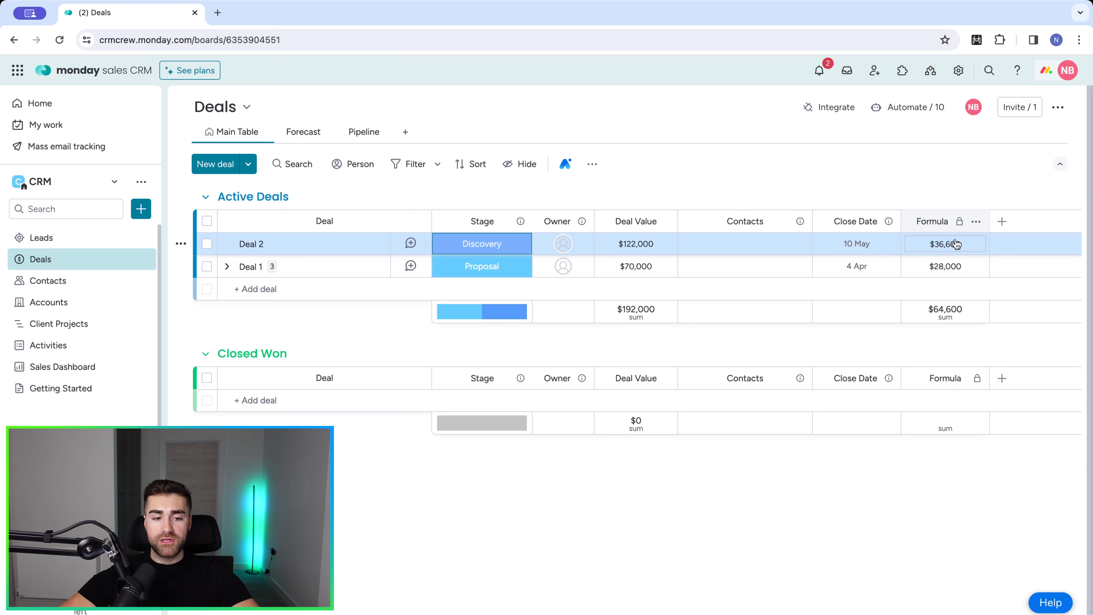
Step: Create a new dashboard named Forecasting in the CRM workspace
{"action": "left_click", "coordinate": [141, 210]}
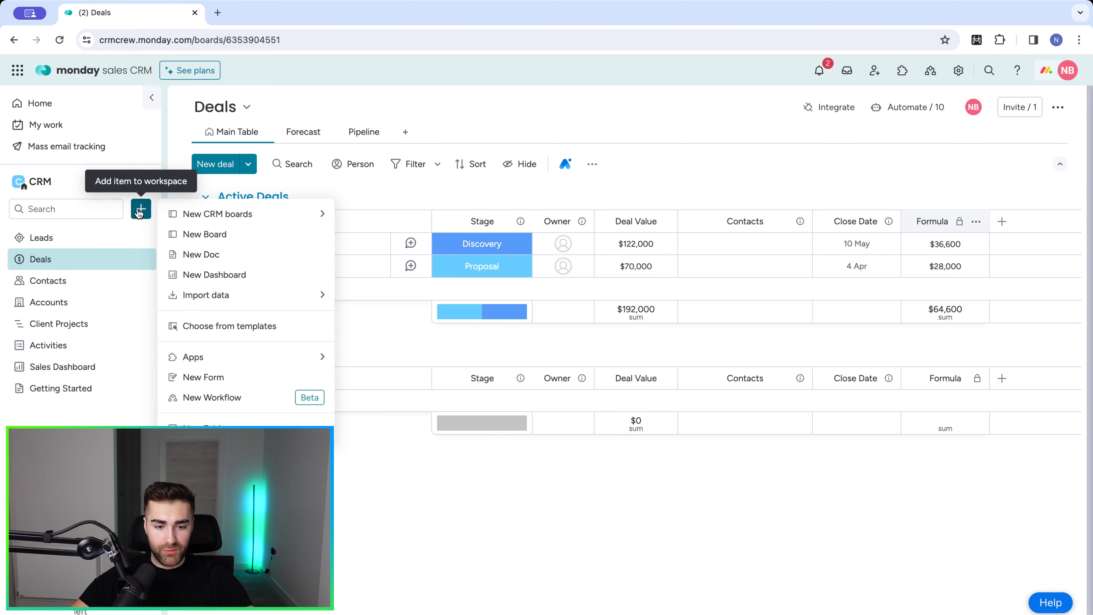
{"action": "mouse_move", "coordinate": [198, 221]}
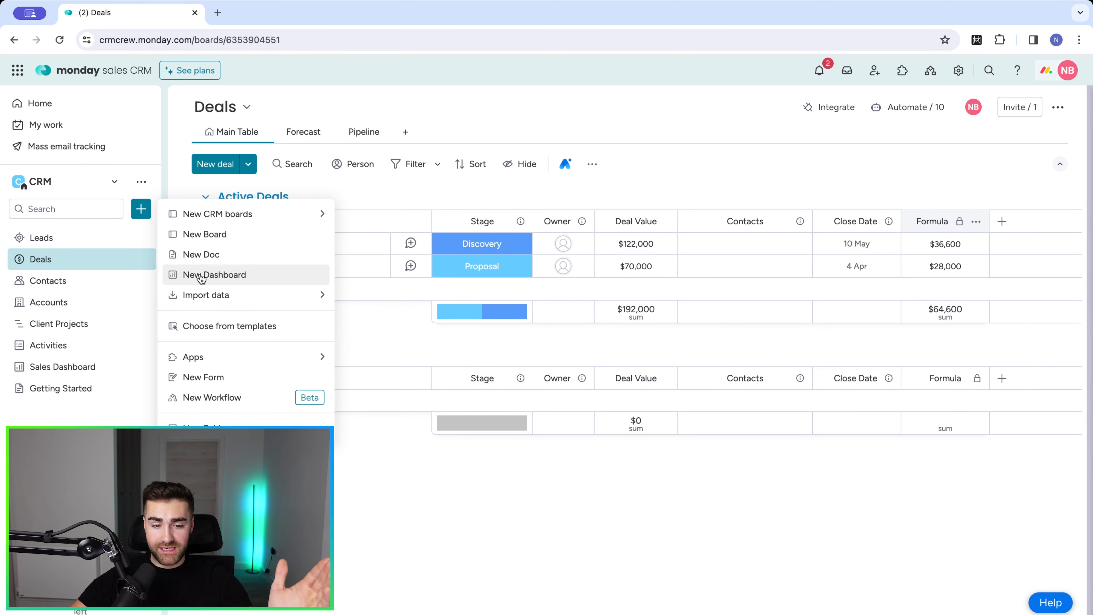
{"action": "left_click", "coordinate": [202, 279]}
{"action": "type", "text": "Forecasting"}
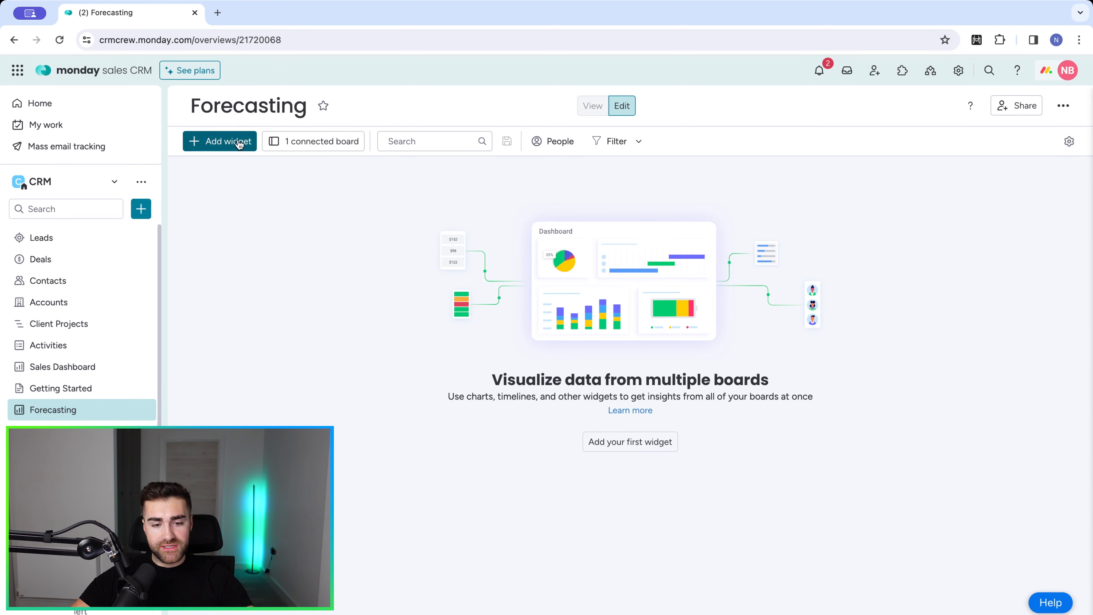
Step: Add a Chart widget to the Forecasting dashboard and dock it so it fills the dashboard
{"action": "left_click", "coordinate": [217, 142]}
{"action": "left_click", "coordinate": [258, 188]}
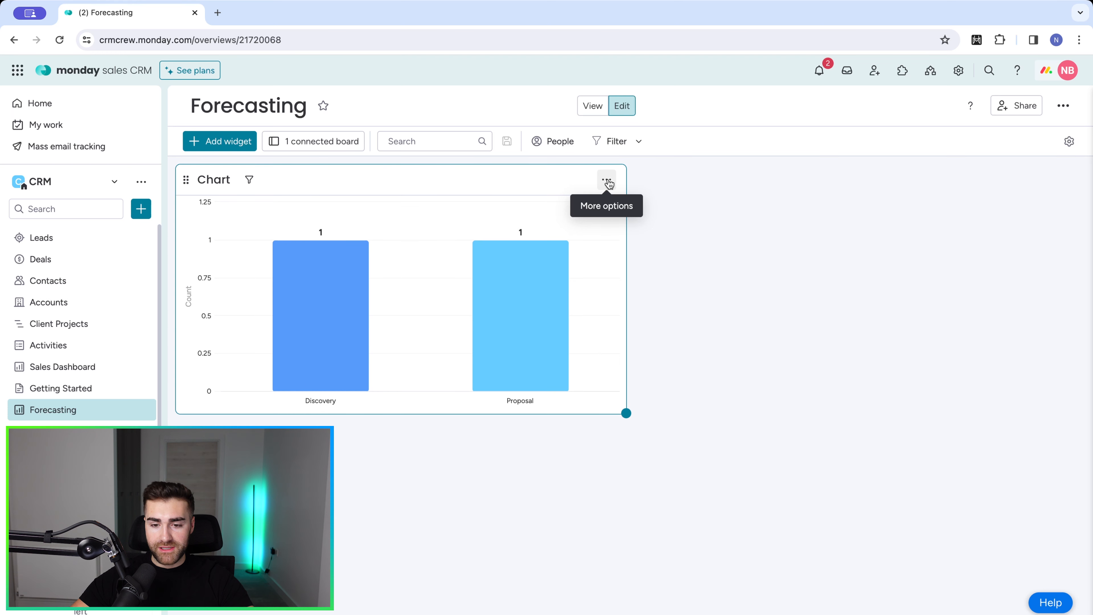
{"action": "left_click", "coordinate": [608, 183]}
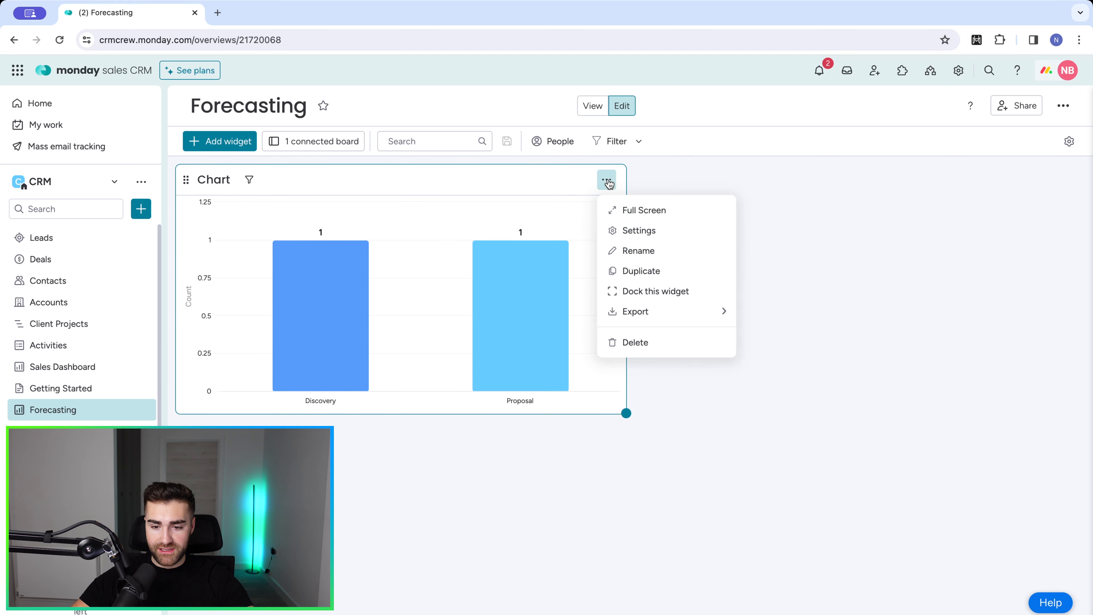
{"action": "left_click", "coordinate": [640, 291]}
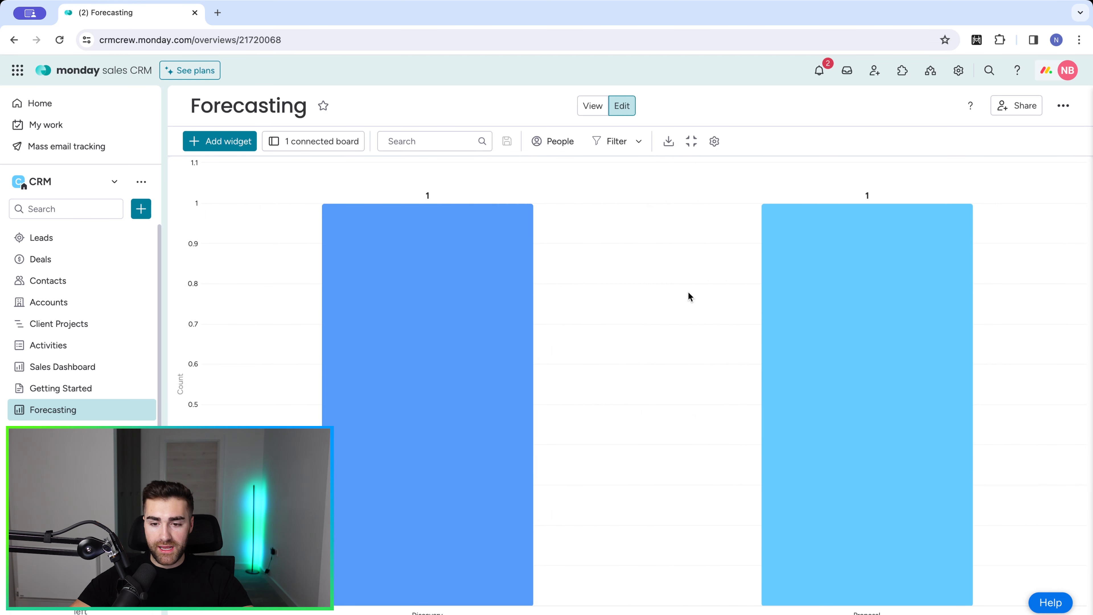
Step: Set the bar chart's X axis to the Close Date column, grouped by Month
{"action": "left_click", "coordinate": [714, 142]}
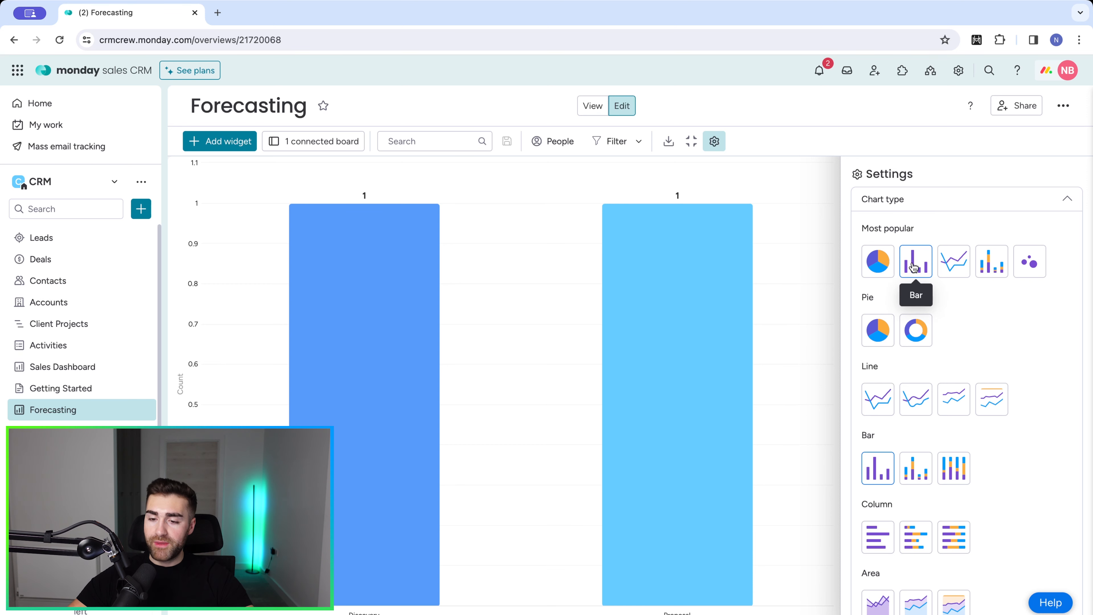
{"action": "left_click", "coordinate": [909, 199]}
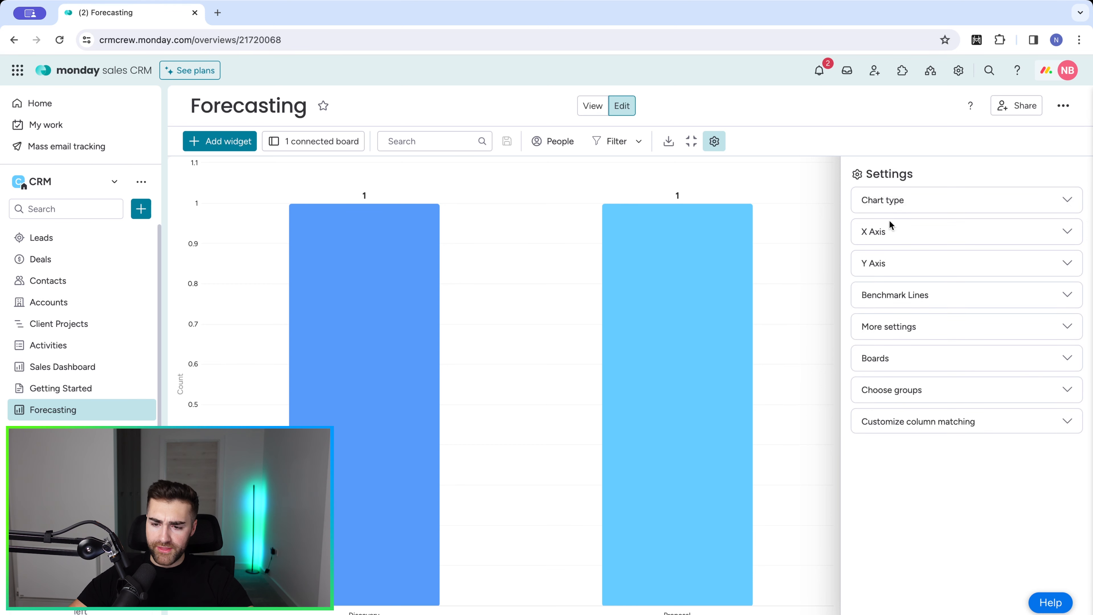
{"action": "left_click", "coordinate": [880, 237]}
{"action": "left_click", "coordinate": [883, 495]}
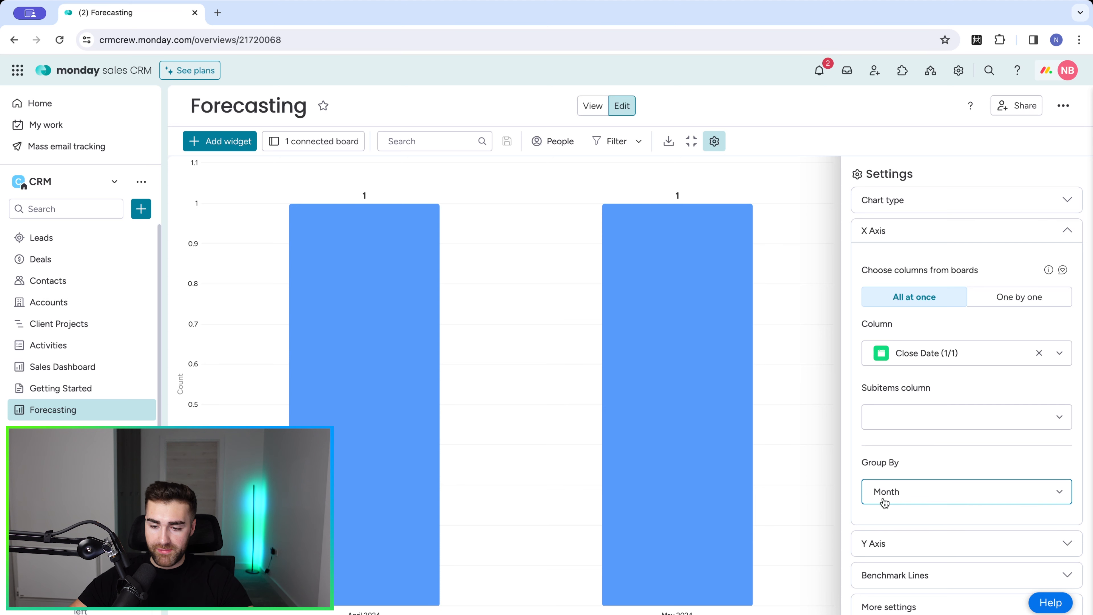